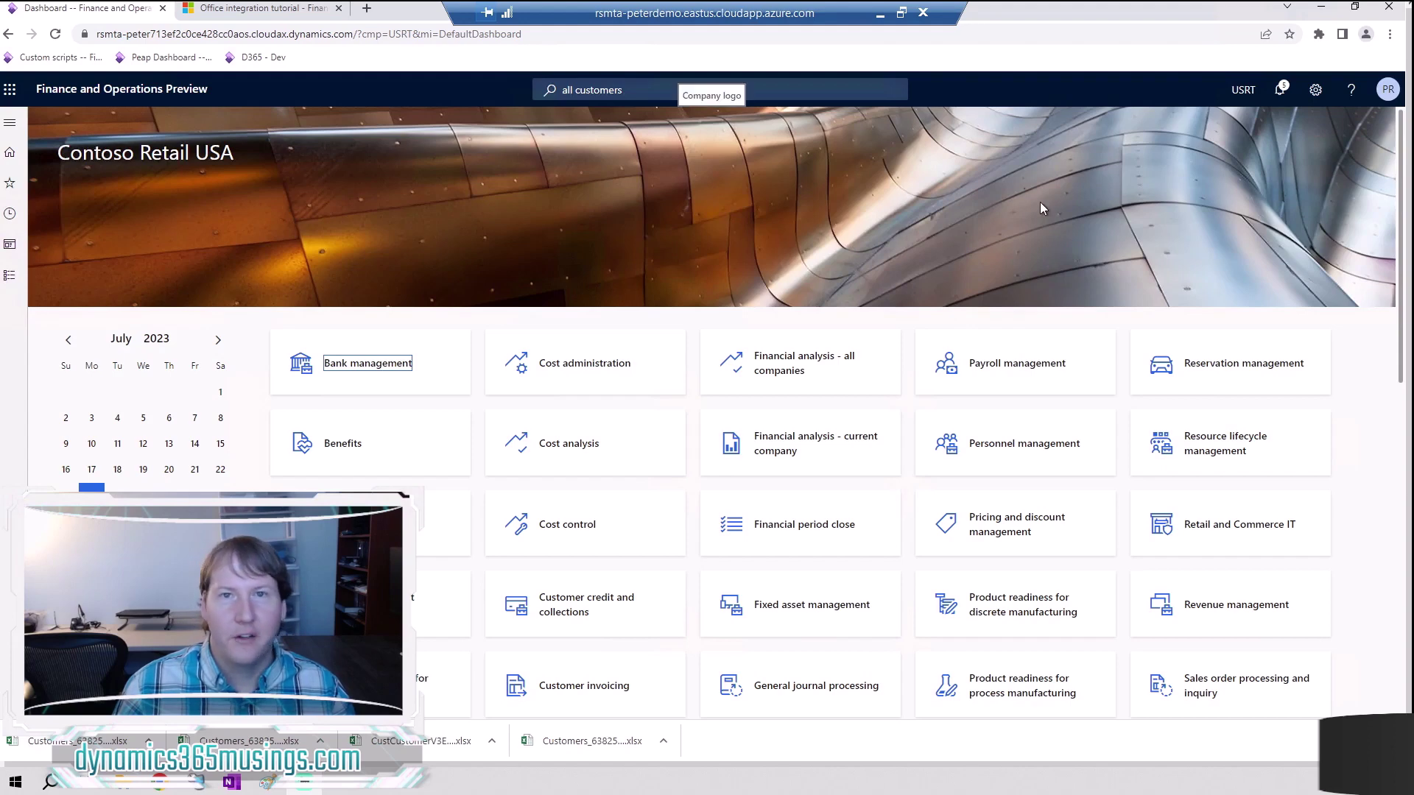
Step: Search for 'all customers' and open the Accounts receivable > Customers > All customers list
{"action": "left_click", "coordinate": [662, 96]}
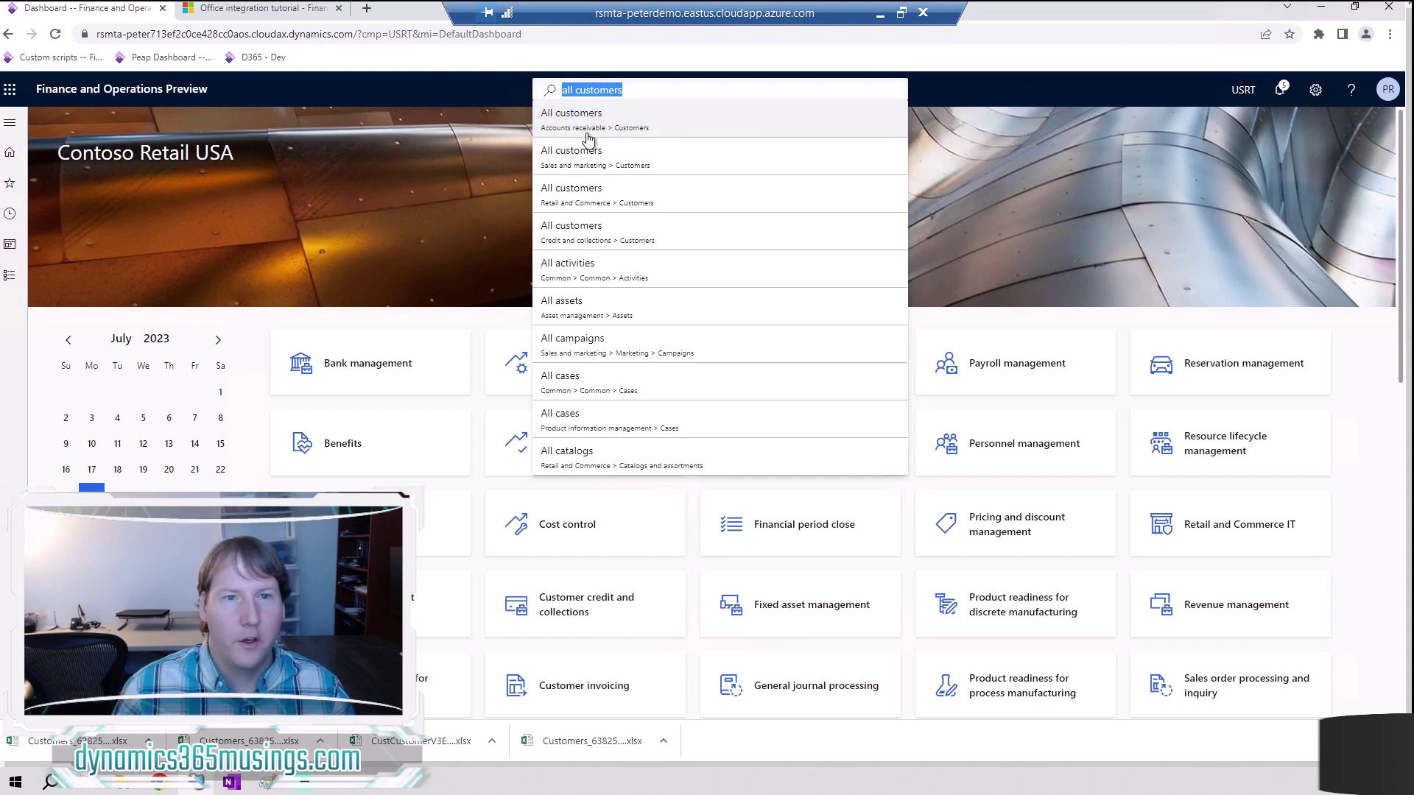
{"action": "left_click", "coordinate": [651, 124]}
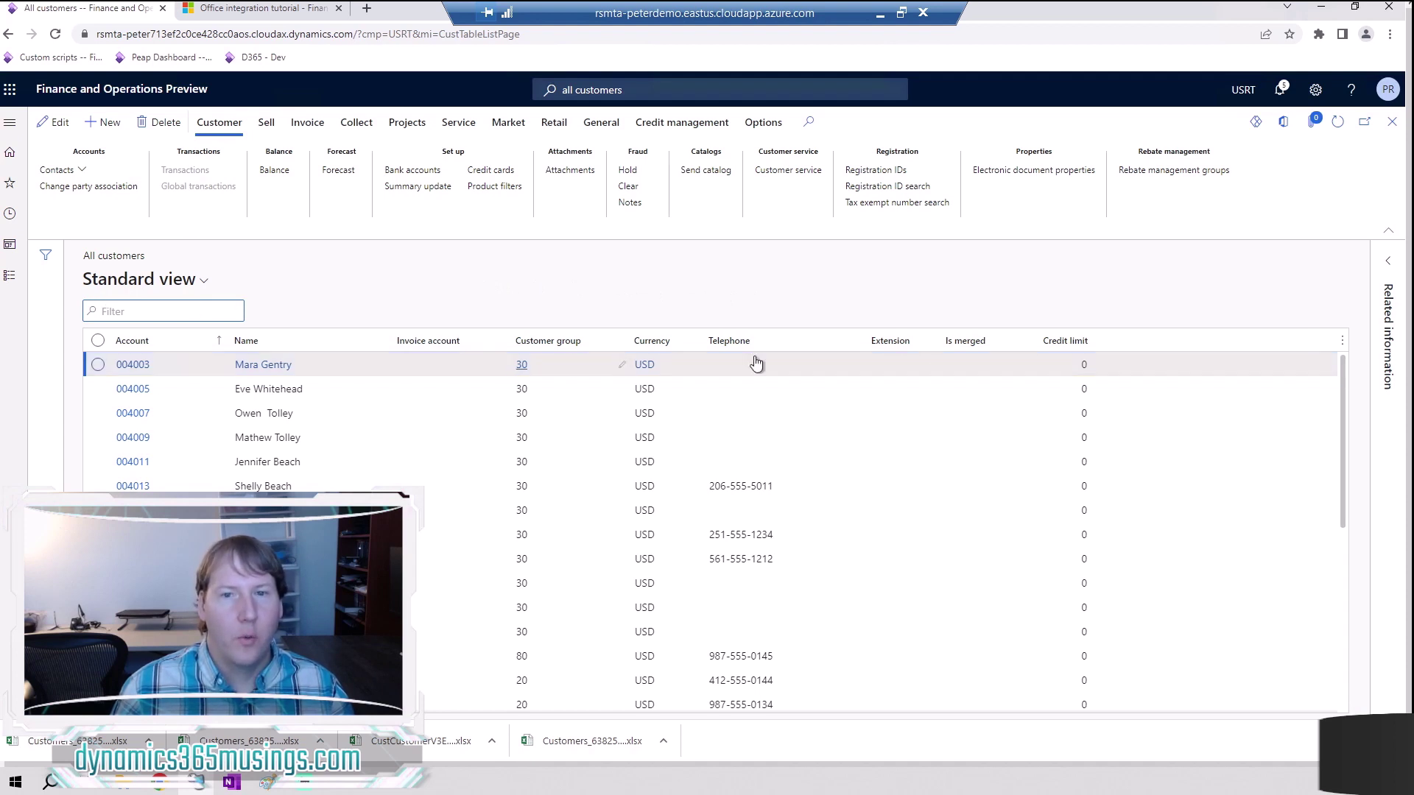
{"action": "right_click", "coordinate": [1159, 349]}
{"action": "mouse_move", "coordinate": [1158, 352]}
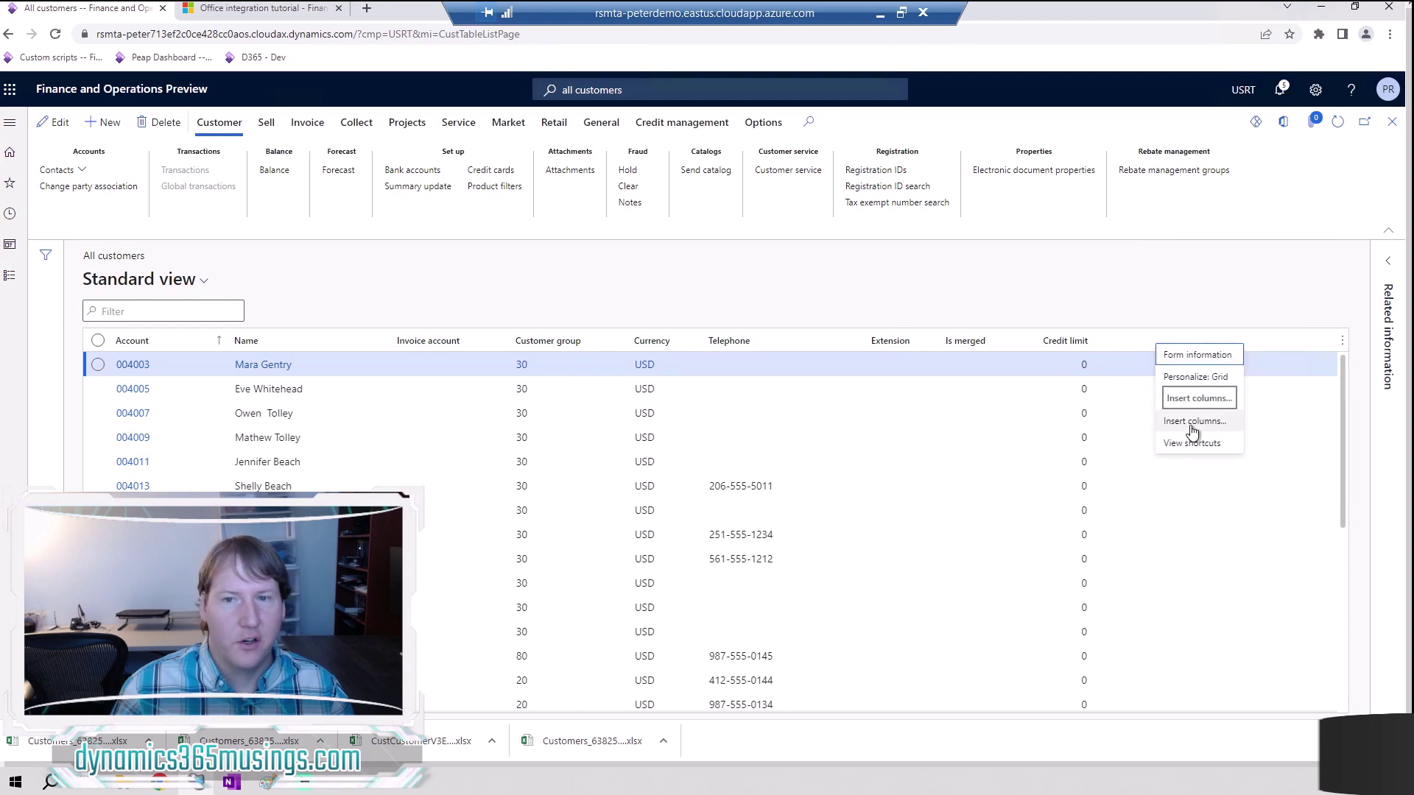
{"action": "right_click", "coordinate": [893, 346]}
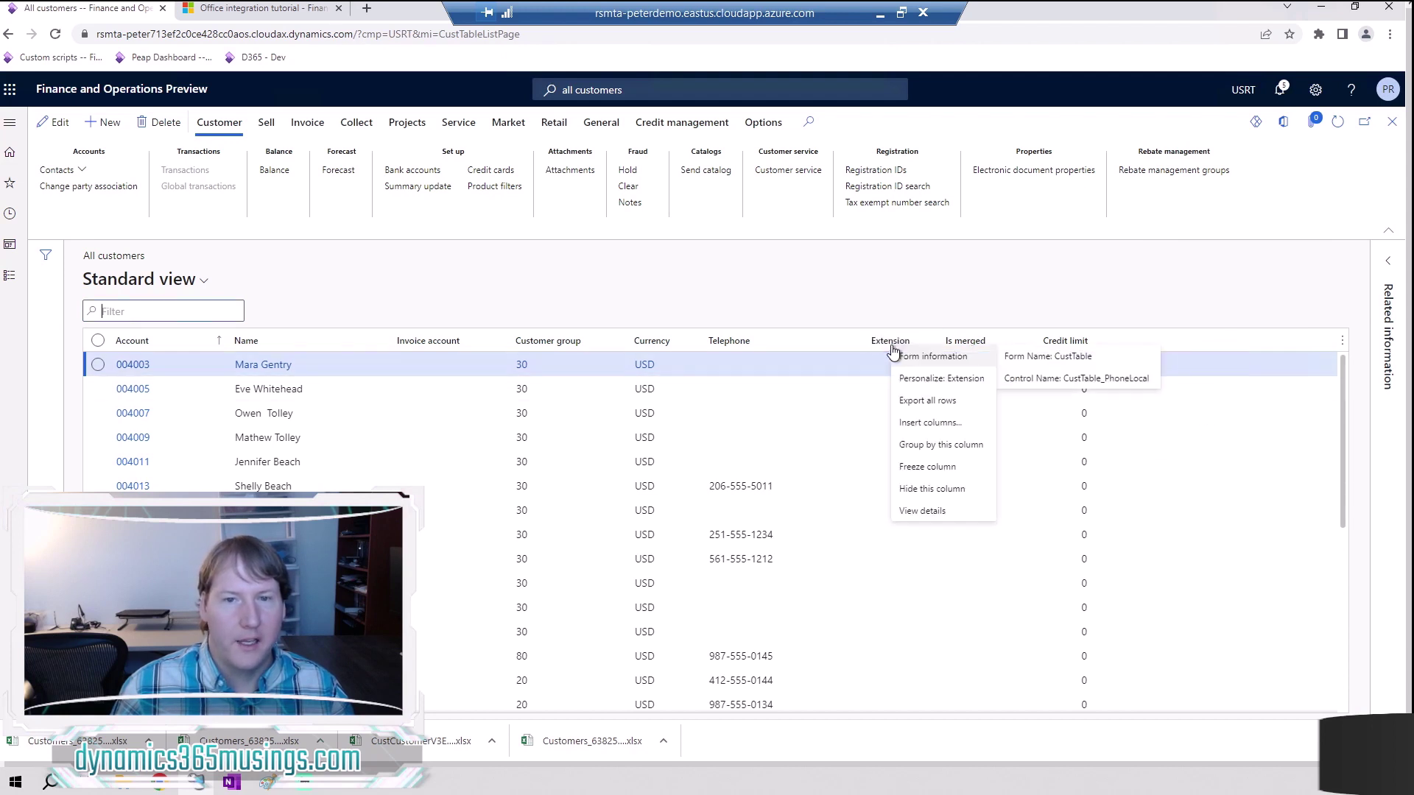
{"action": "right_click", "coordinate": [1168, 344]}
{"action": "left_click", "coordinate": [1177, 420]}
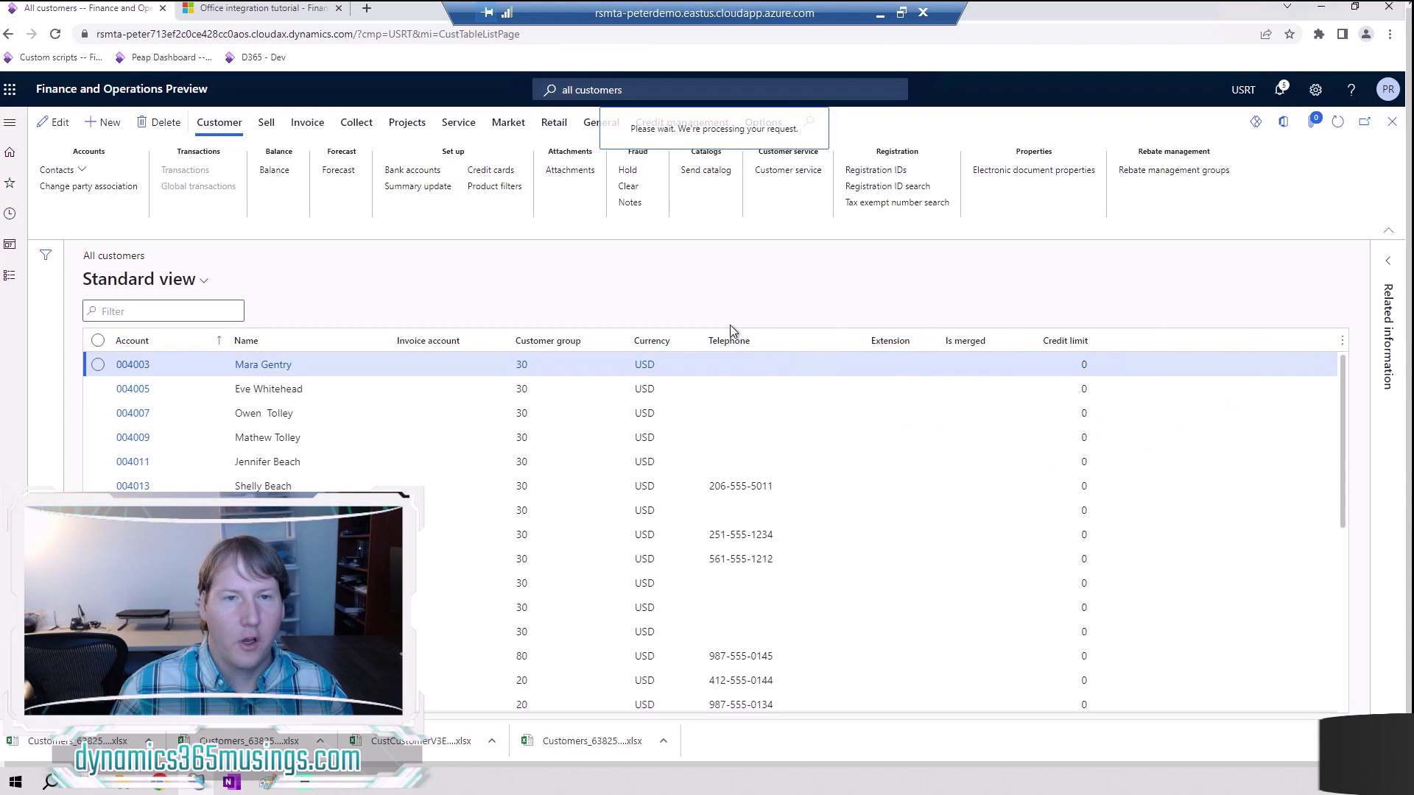
{"action": "scroll", "coordinate": [1071, 516], "scroll_direction": "down", "scroll_amount": 10}
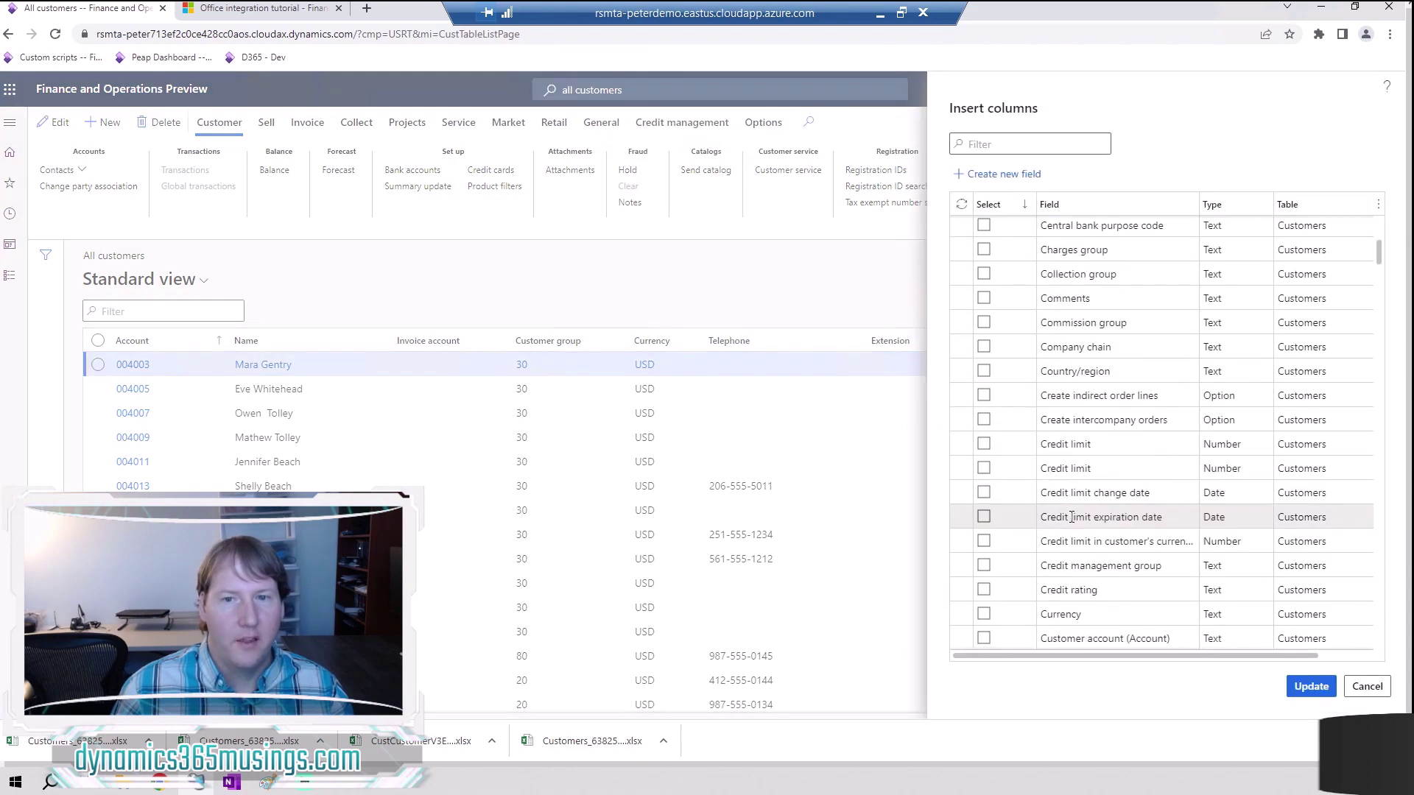
{"action": "scroll", "coordinate": [1071, 518], "scroll_direction": "down", "scroll_amount": 15}
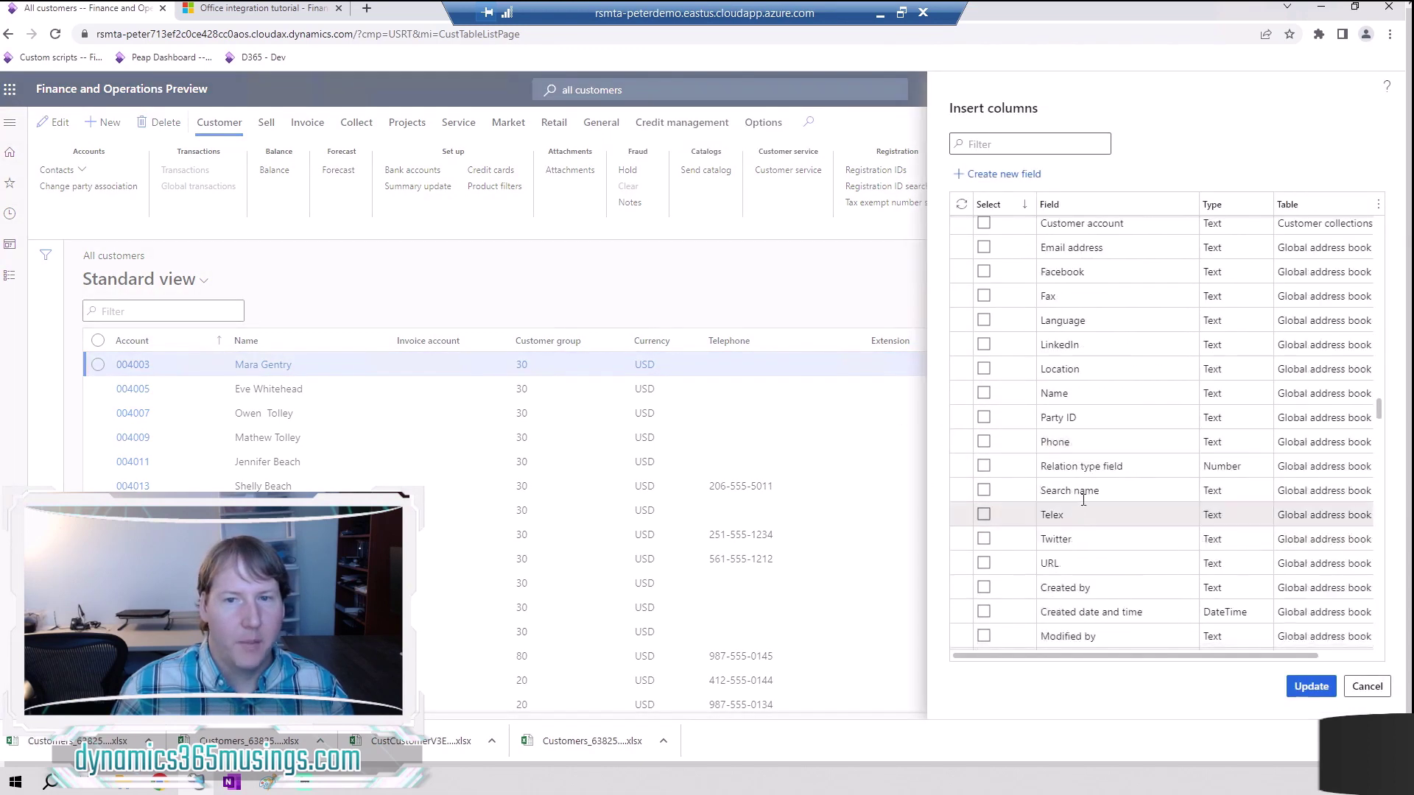
{"action": "scroll", "coordinate": [1153, 476], "scroll_direction": "down", "scroll_amount": 4}
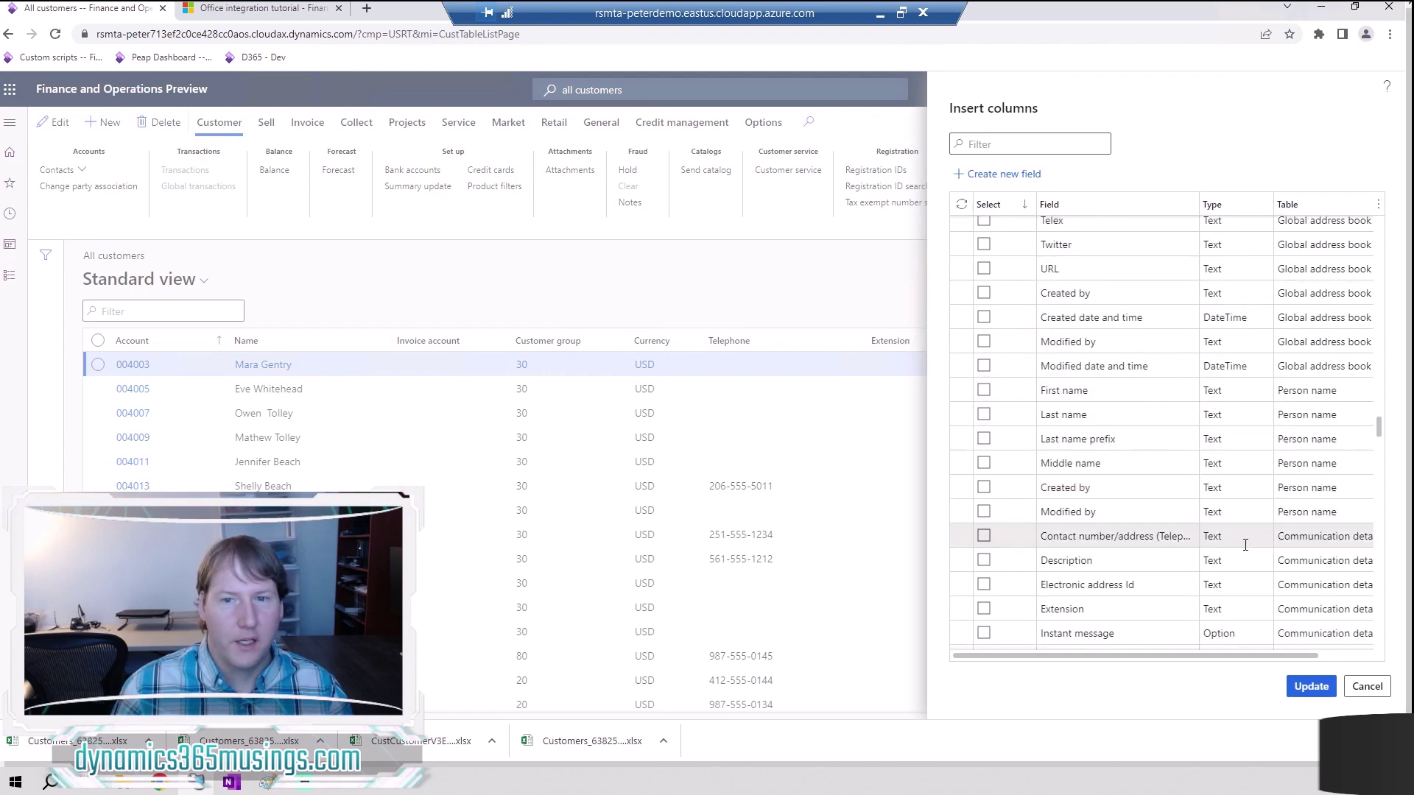
{"action": "scroll", "coordinate": [1245, 545], "scroll_direction": "down", "scroll_amount": 4}
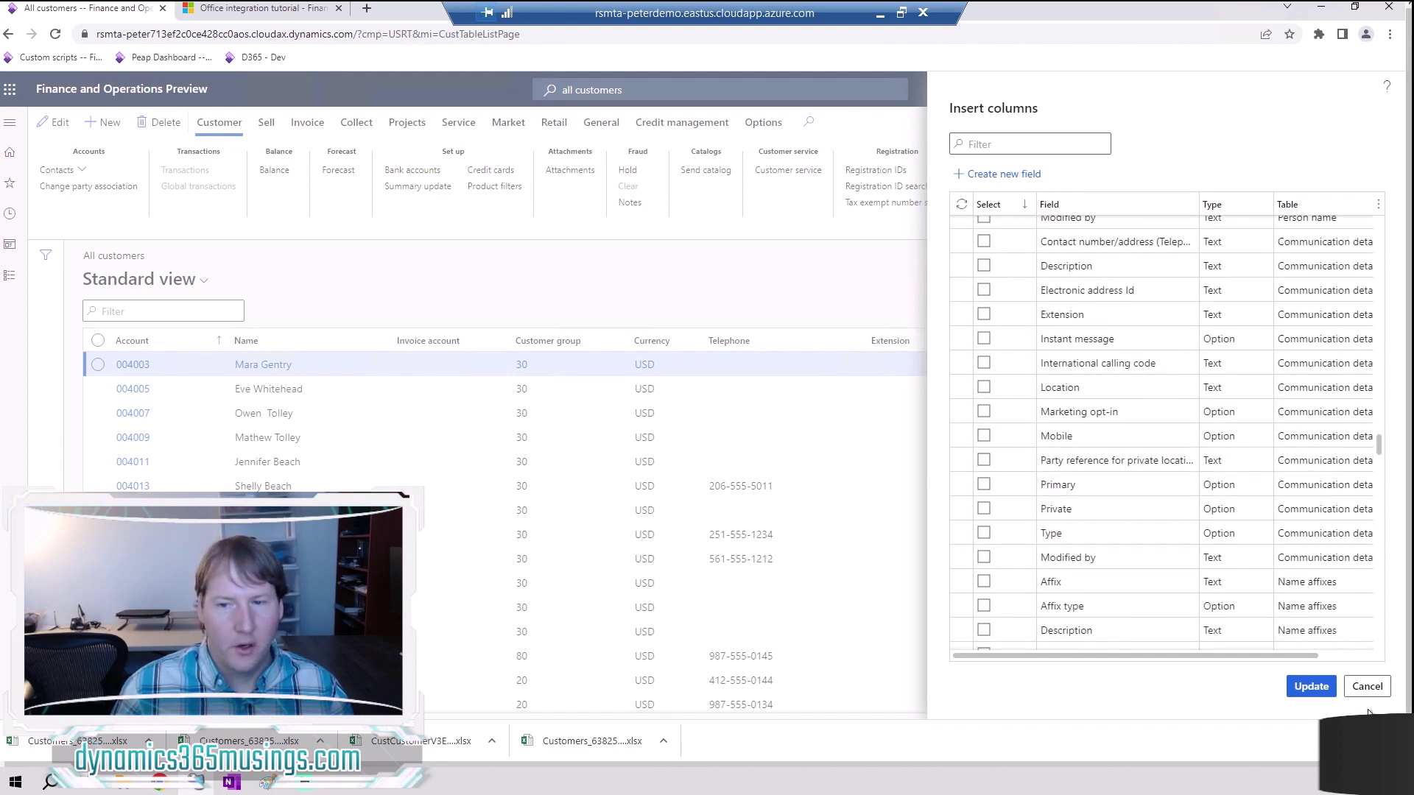
{"action": "left_click", "coordinate": [1367, 686]}
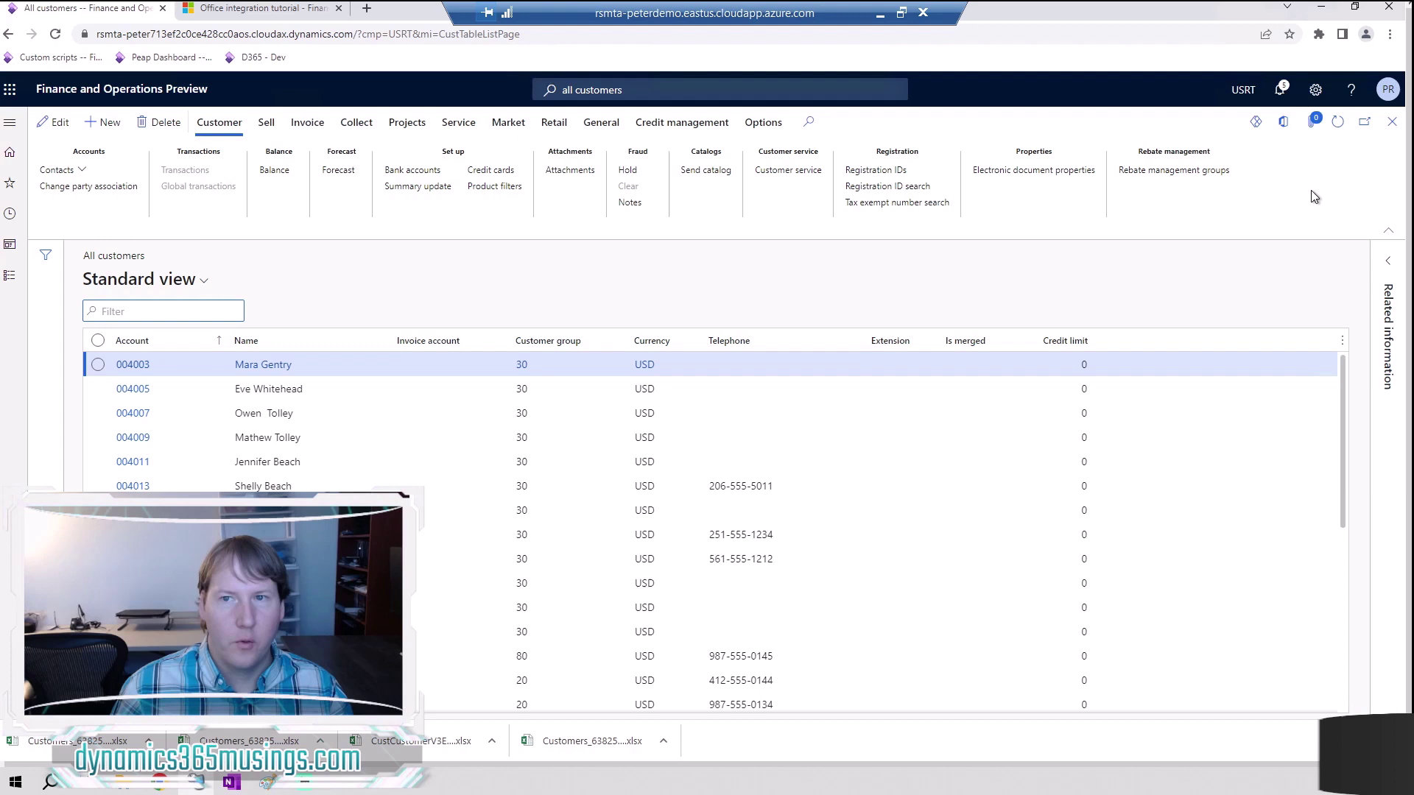
Step: Export the customer list to Excel via Open in Excel > Customers (usrt) and download the workbook
{"action": "left_click", "coordinate": [1283, 126]}
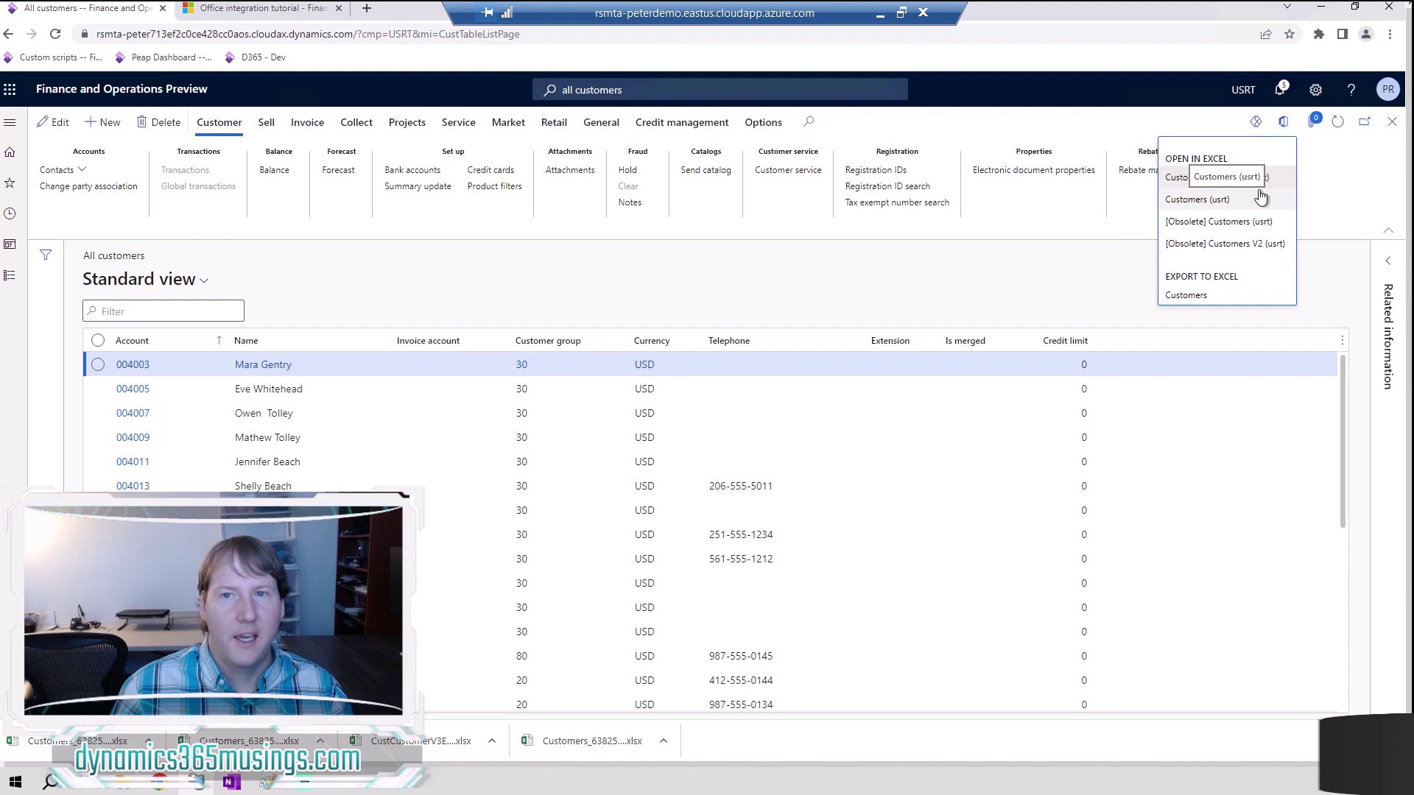
{"action": "left_click", "coordinate": [1190, 200]}
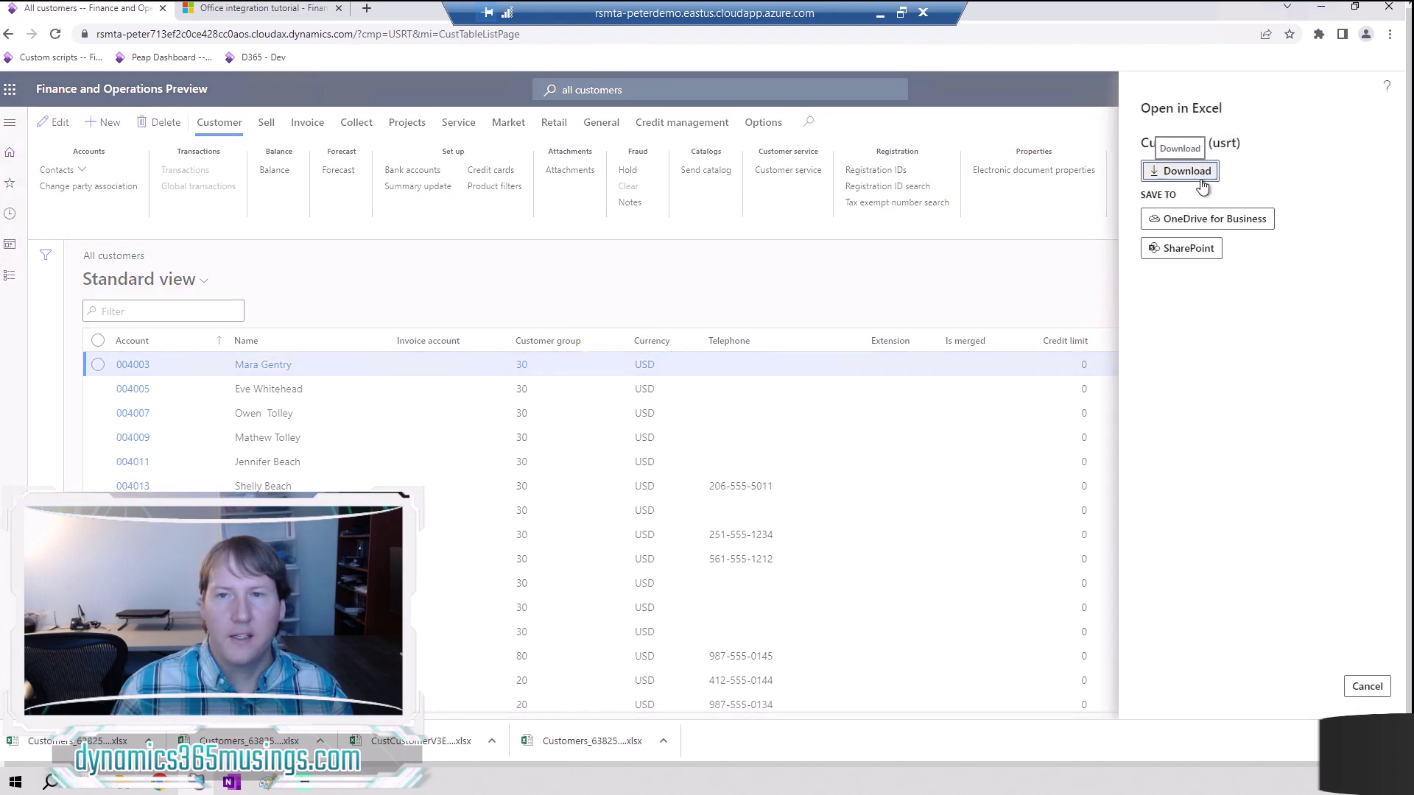
{"action": "left_click", "coordinate": [1207, 185]}
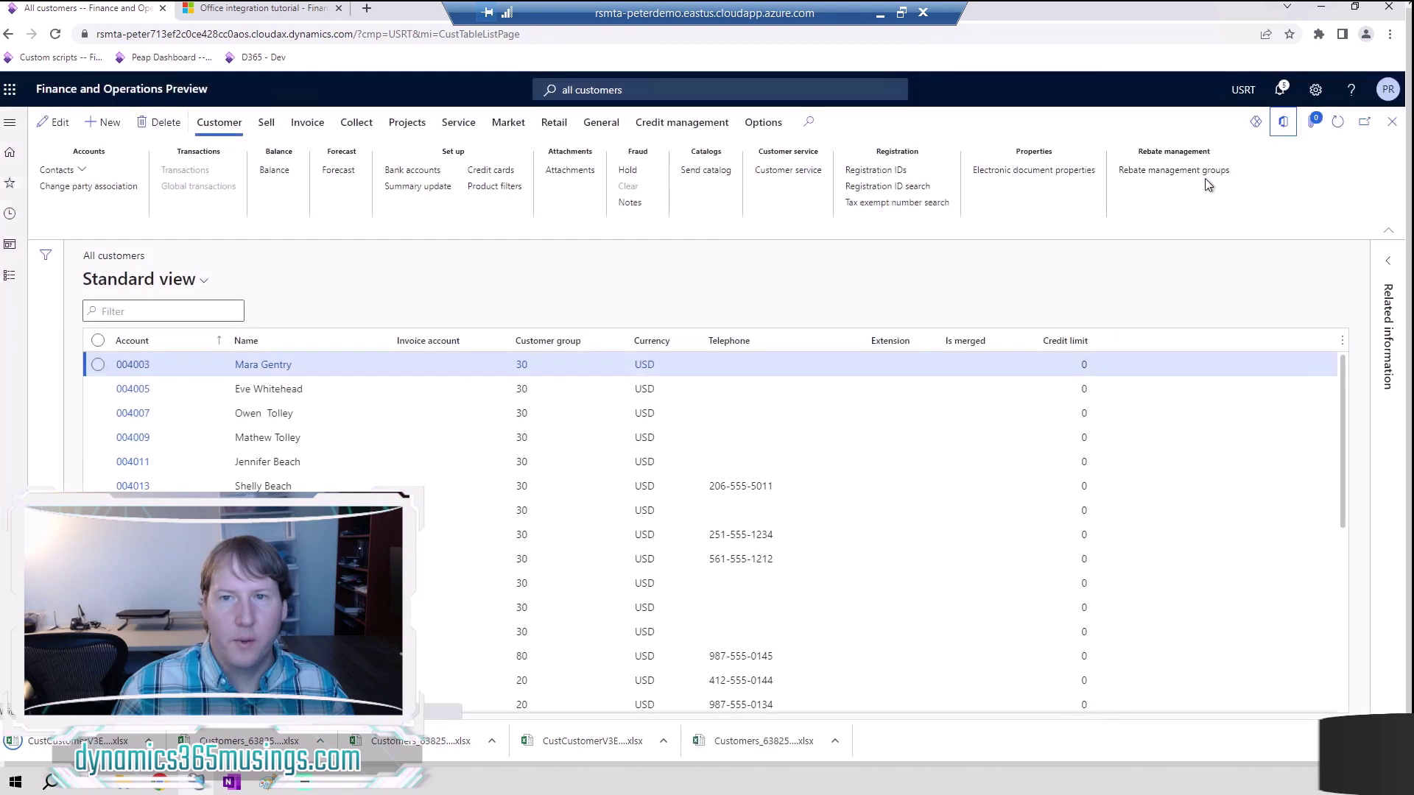
Step: Open the downloaded CustCustomerV3 workbook and enable editing so the Customers V3 records load
{"action": "left_click", "coordinate": [19, 745]}
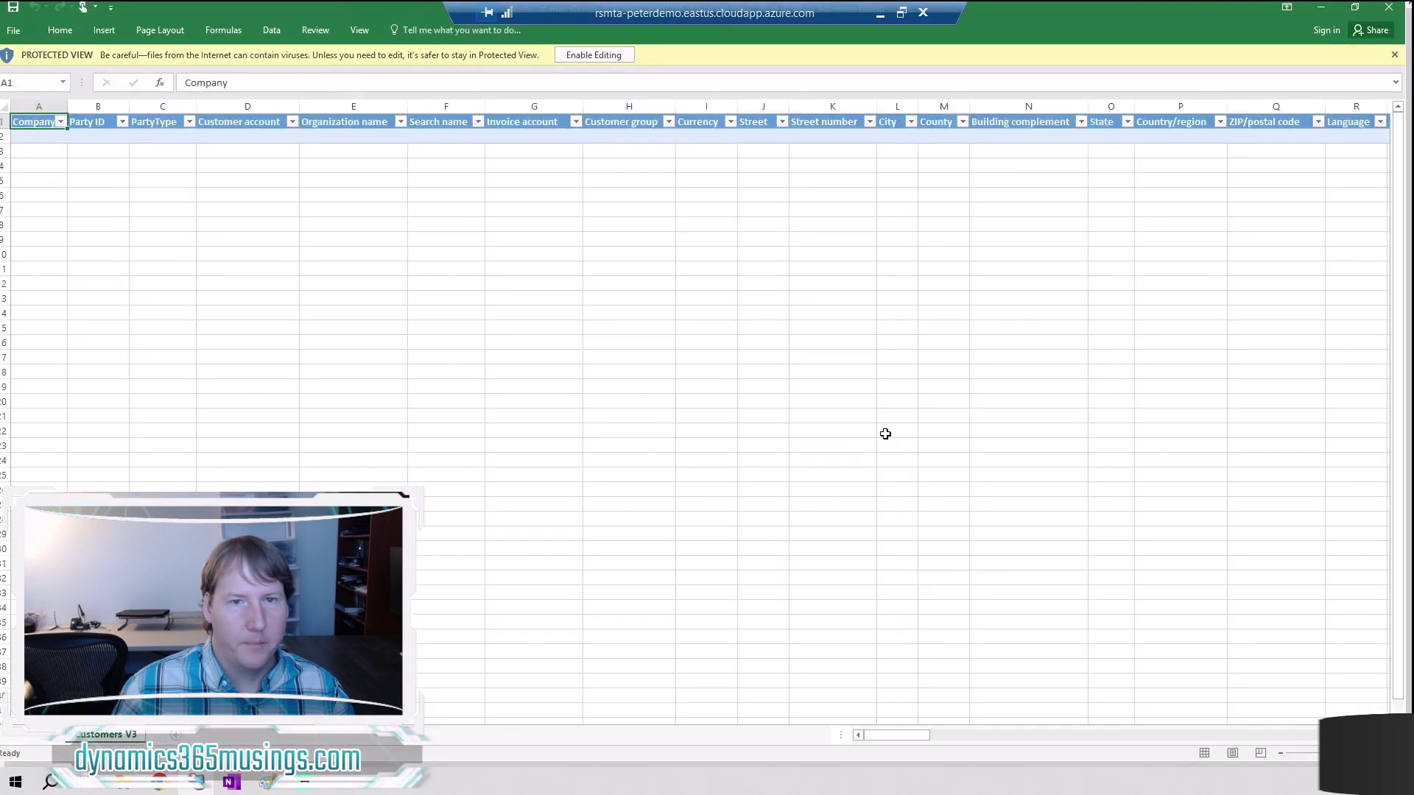
{"action": "left_click", "coordinate": [609, 57]}
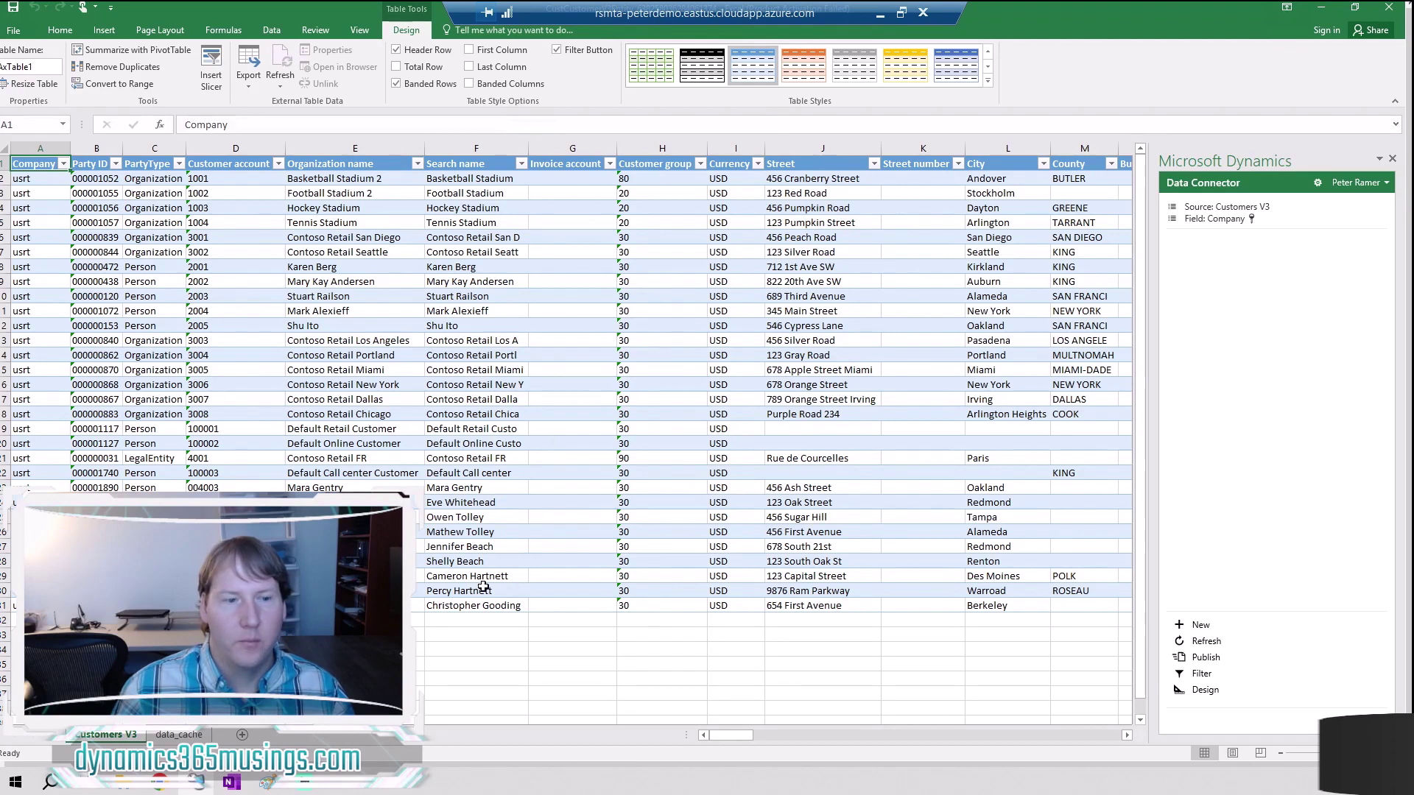
Step: Rename customer 1003's organization name in cell E4 from 'Hockey Stadium' to 'Hockey Stadium 2'
{"action": "mouse_move", "coordinate": [741, 735]}
{"action": "left_mouse_down"}
{"action": "mouse_move", "coordinate": [1125, 715]}
{"action": "mouse_move", "coordinate": [731, 738]}
{"action": "left_mouse_up"}
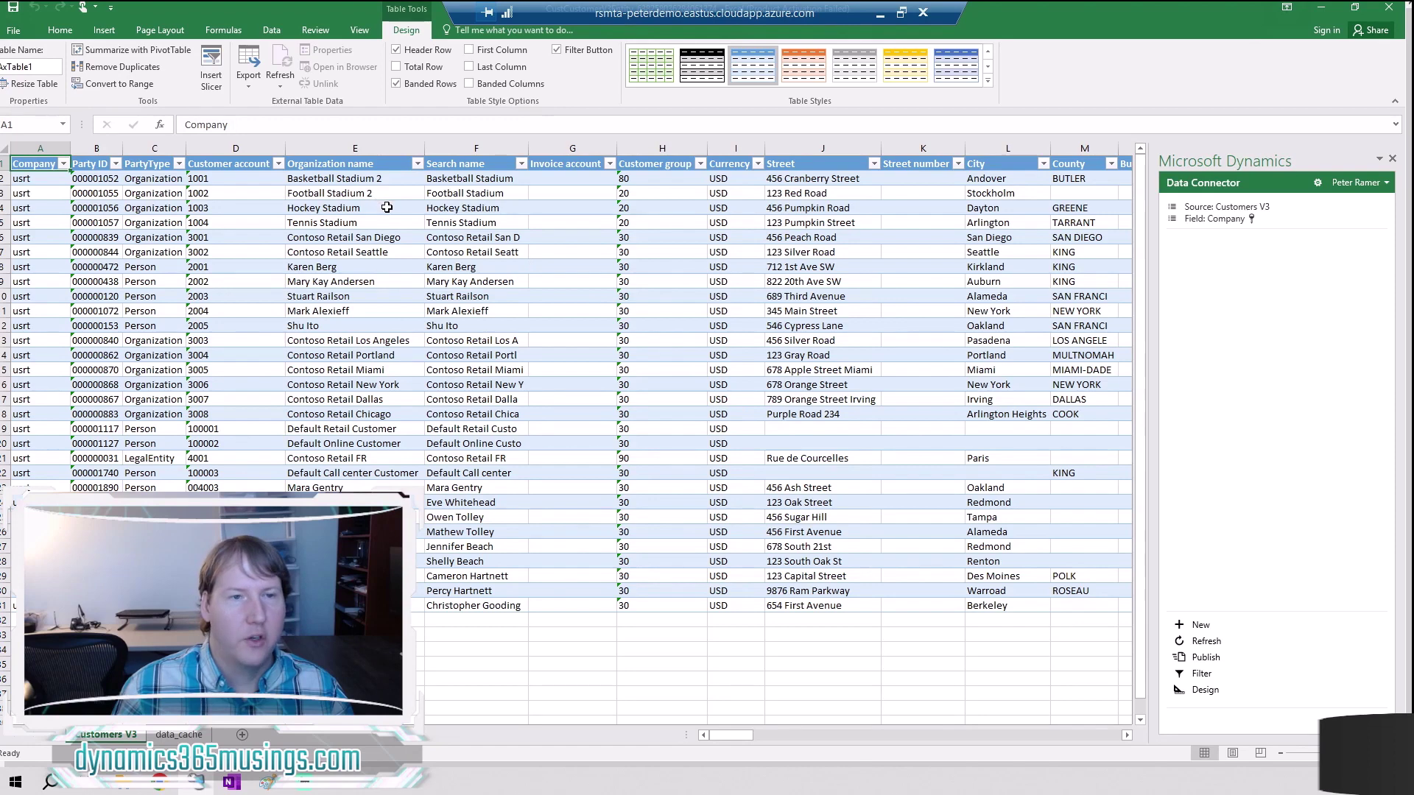
{"action": "left_click", "coordinate": [387, 208]}
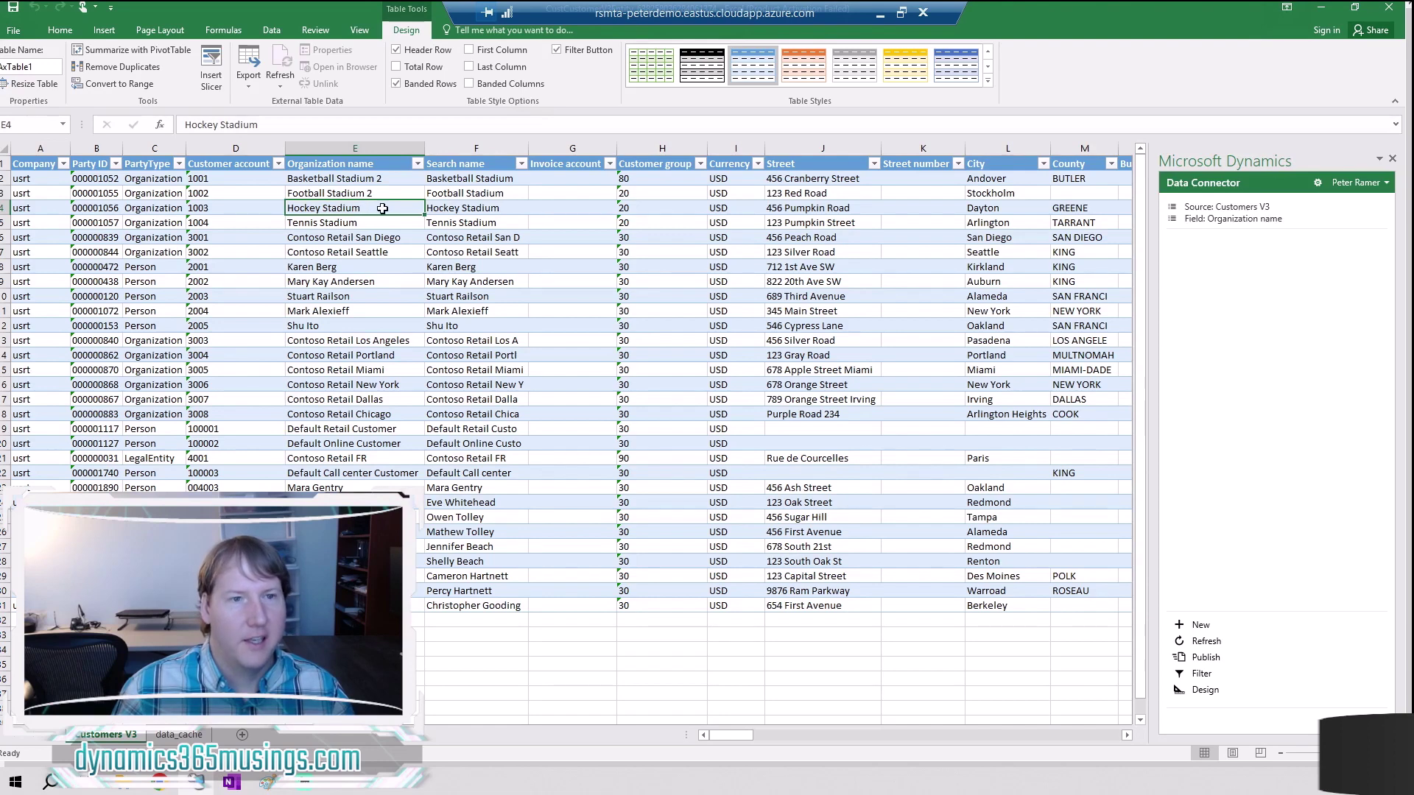
{"action": "double_click", "coordinate": [384, 209]}
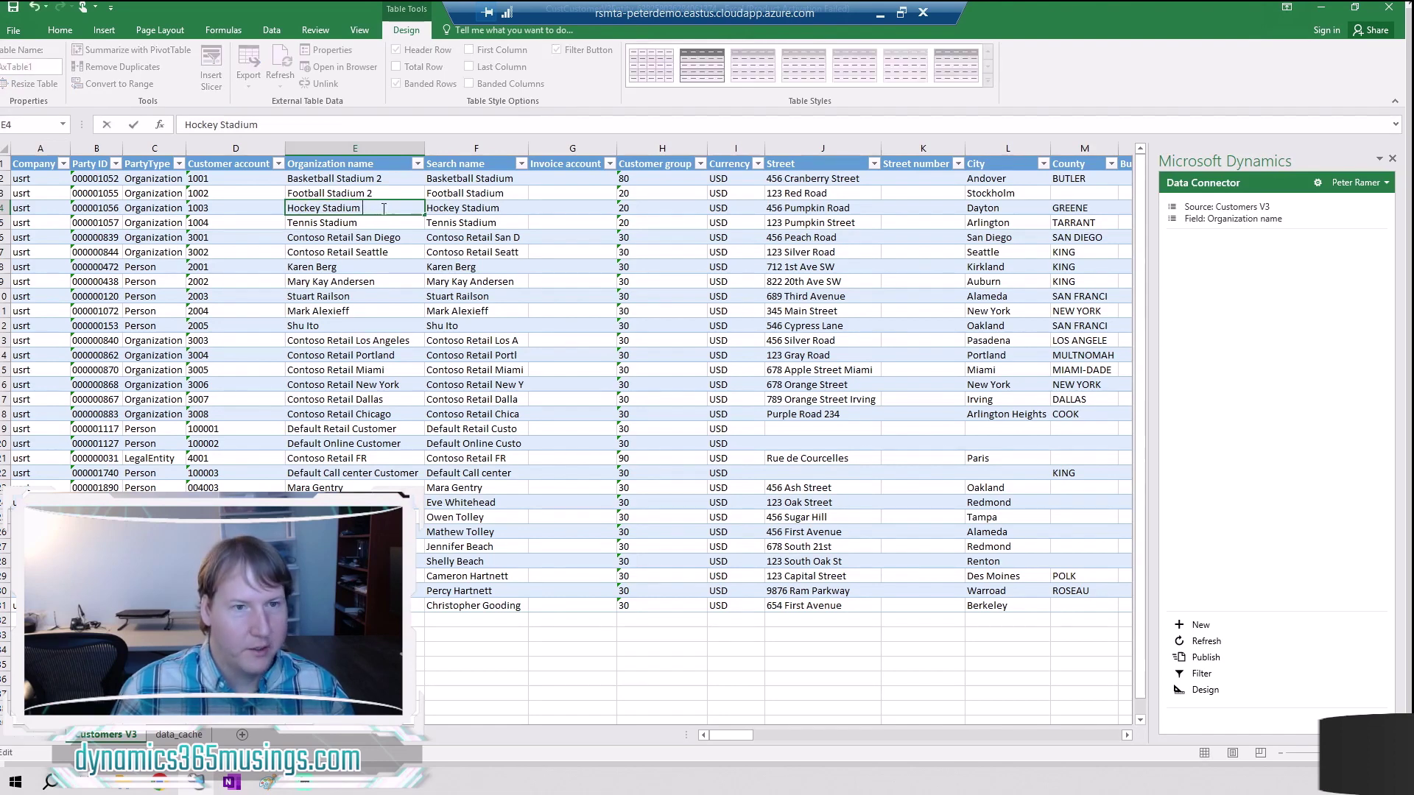
{"action": "type", "text": "2"}
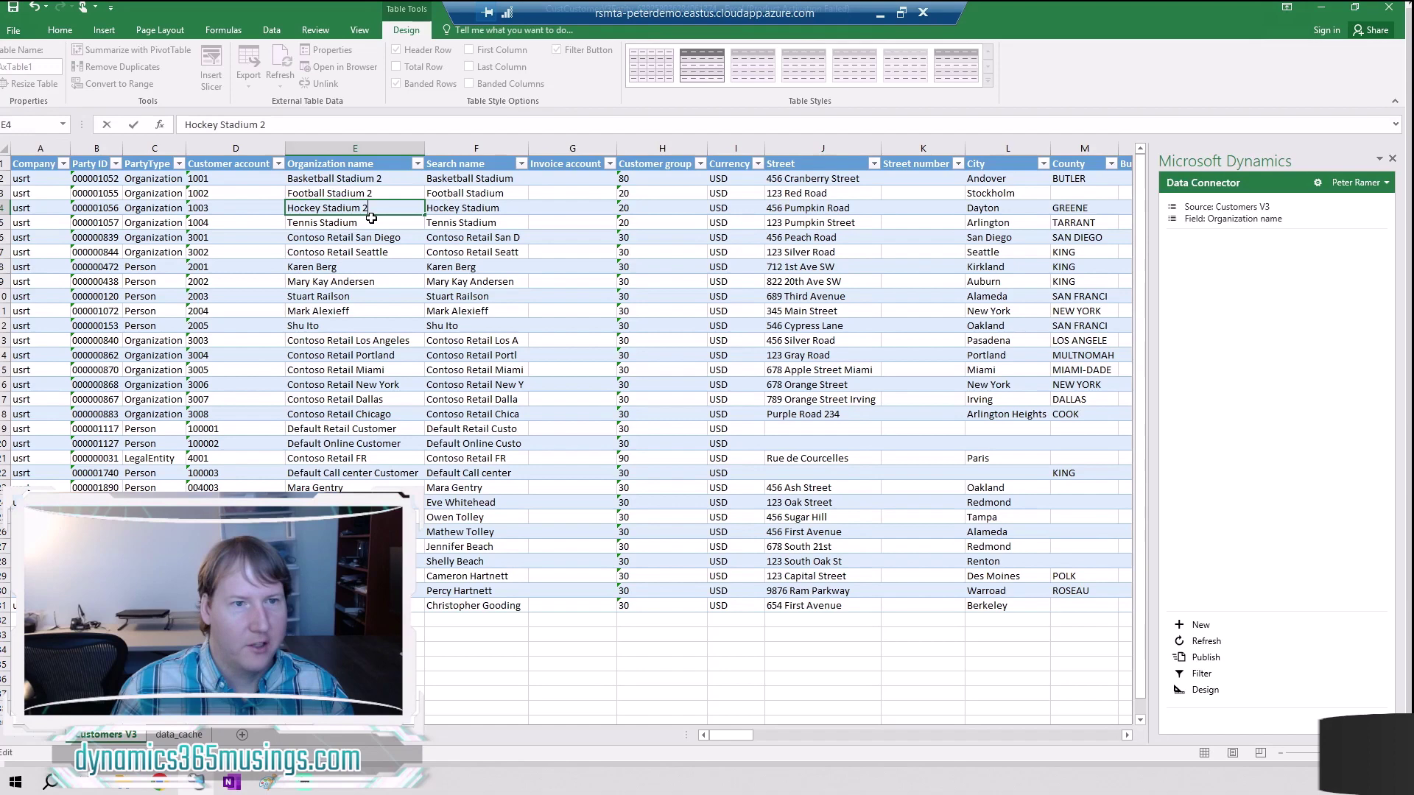
{"action": "key", "text": "Return"}
{"action": "left_click", "coordinate": [377, 209]}
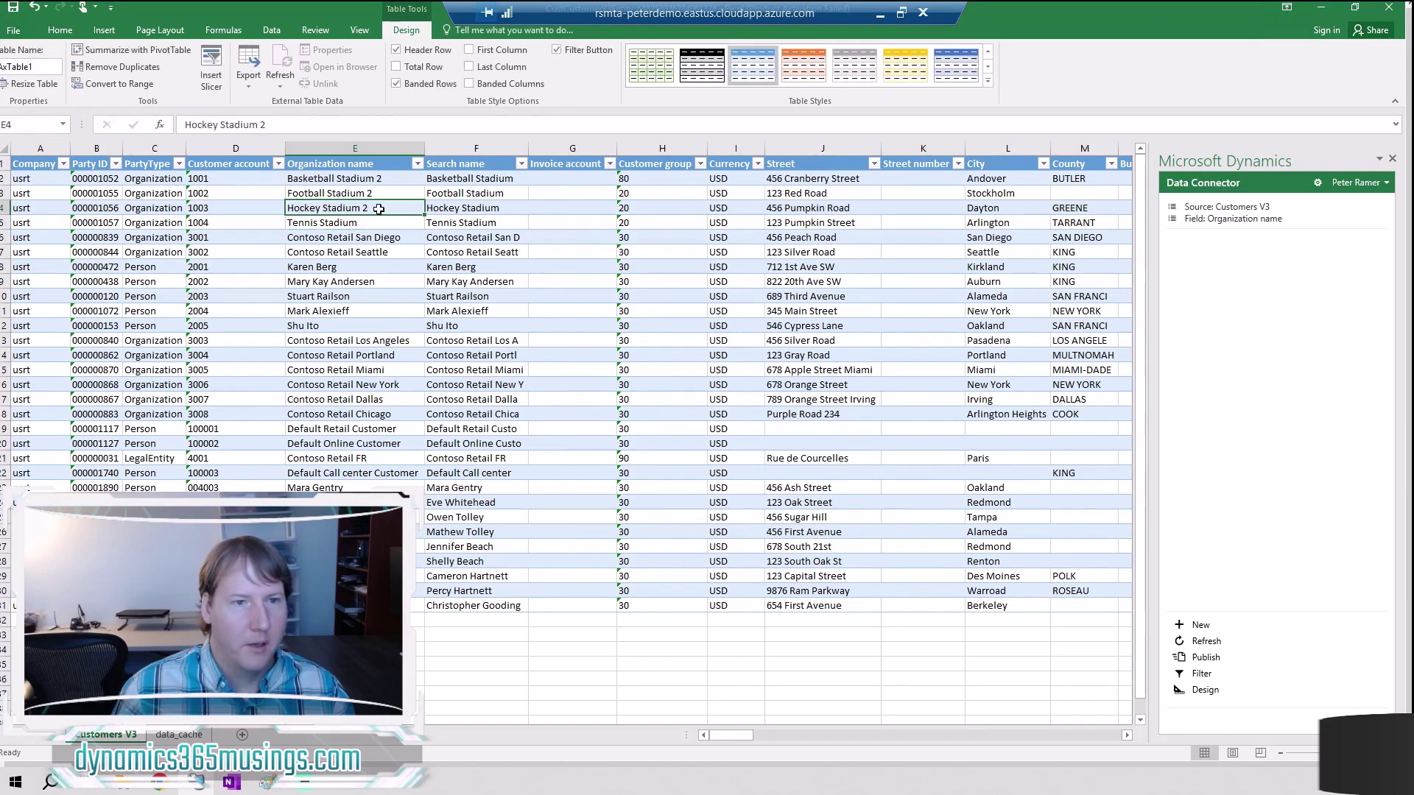
Step: Select the Contoso Retail Seattle name in E7, then open Find and Replace and close it unchanged
{"action": "left_click", "coordinate": [372, 251]}
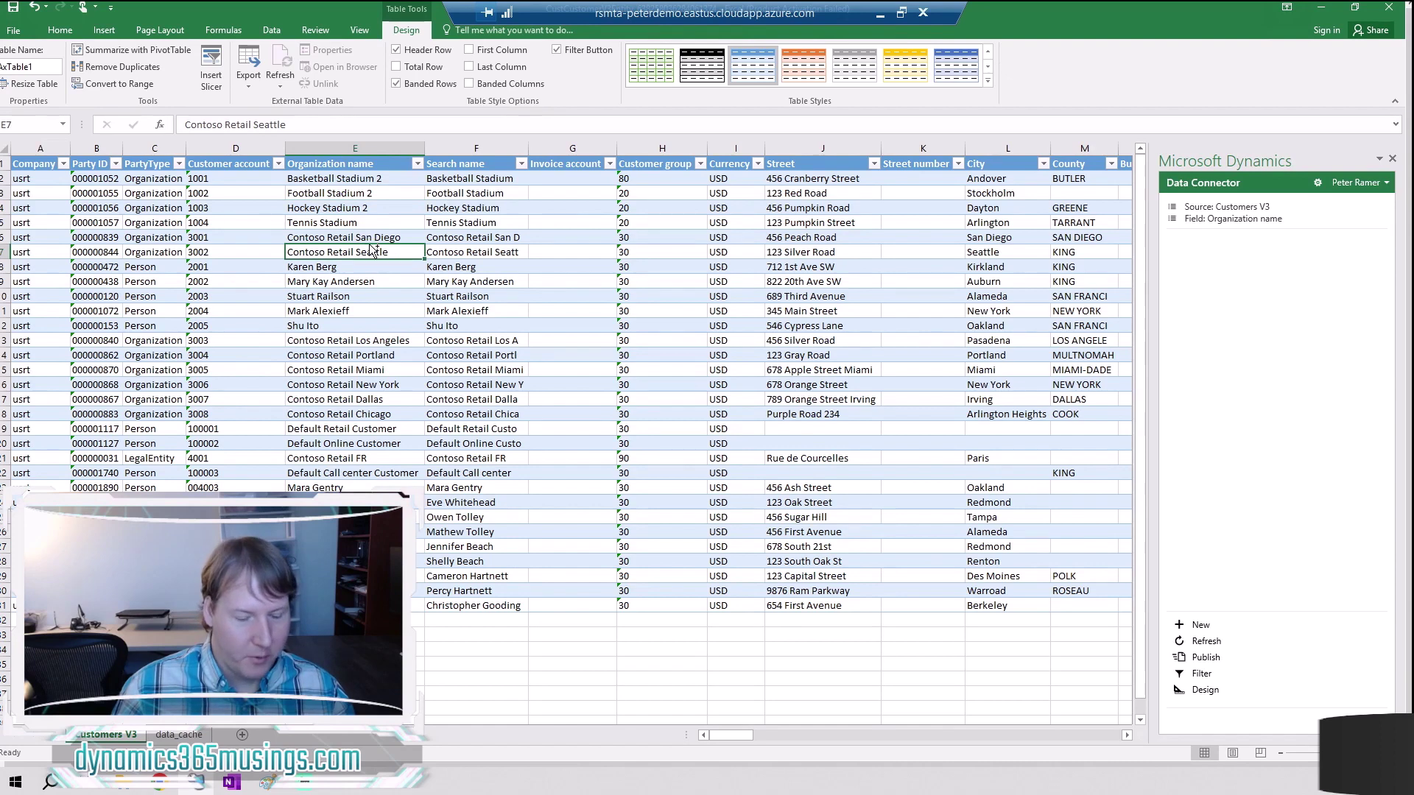
{"action": "key", "text": "ctrl+h"}
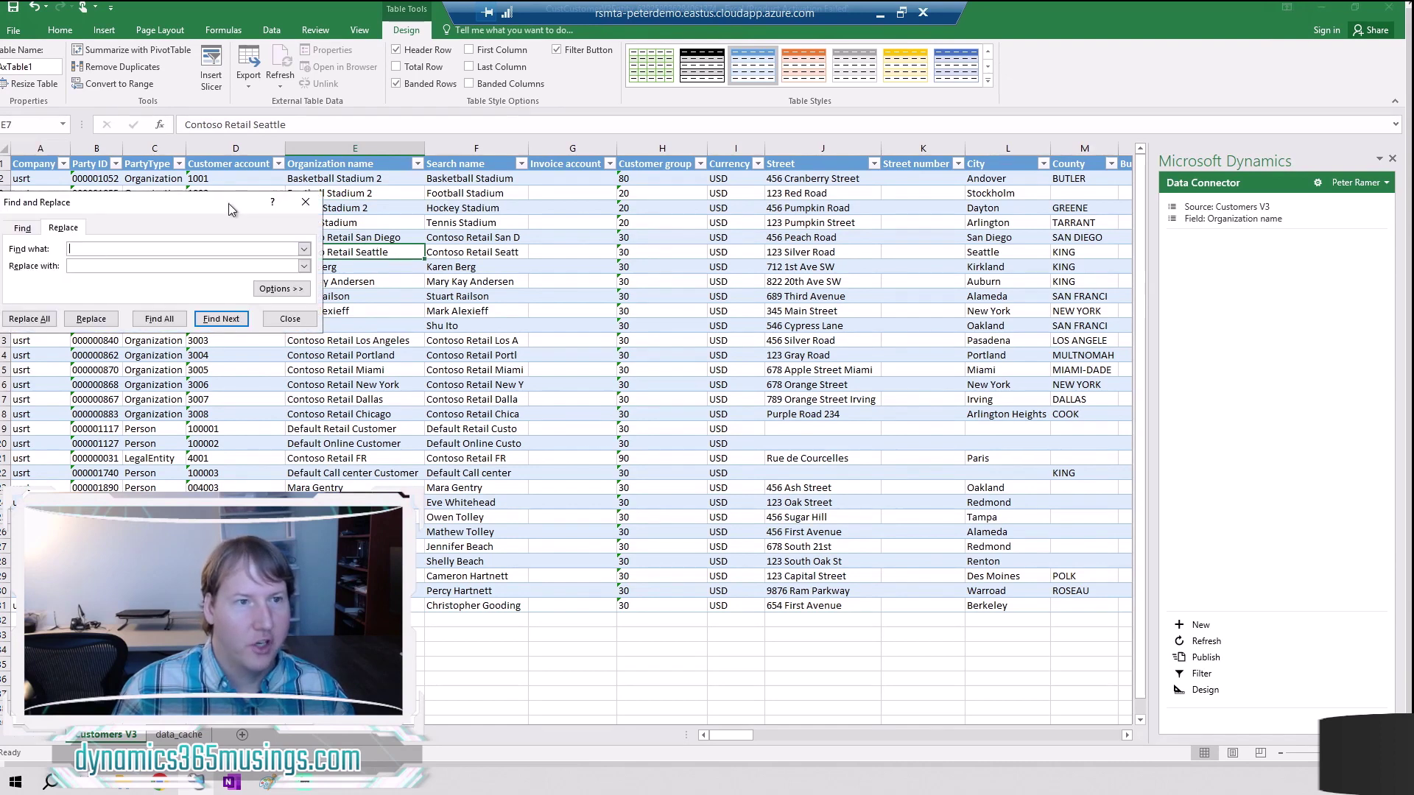
{"action": "left_click_drag", "start_coordinate": [230, 210], "coordinate": [631, 225]}
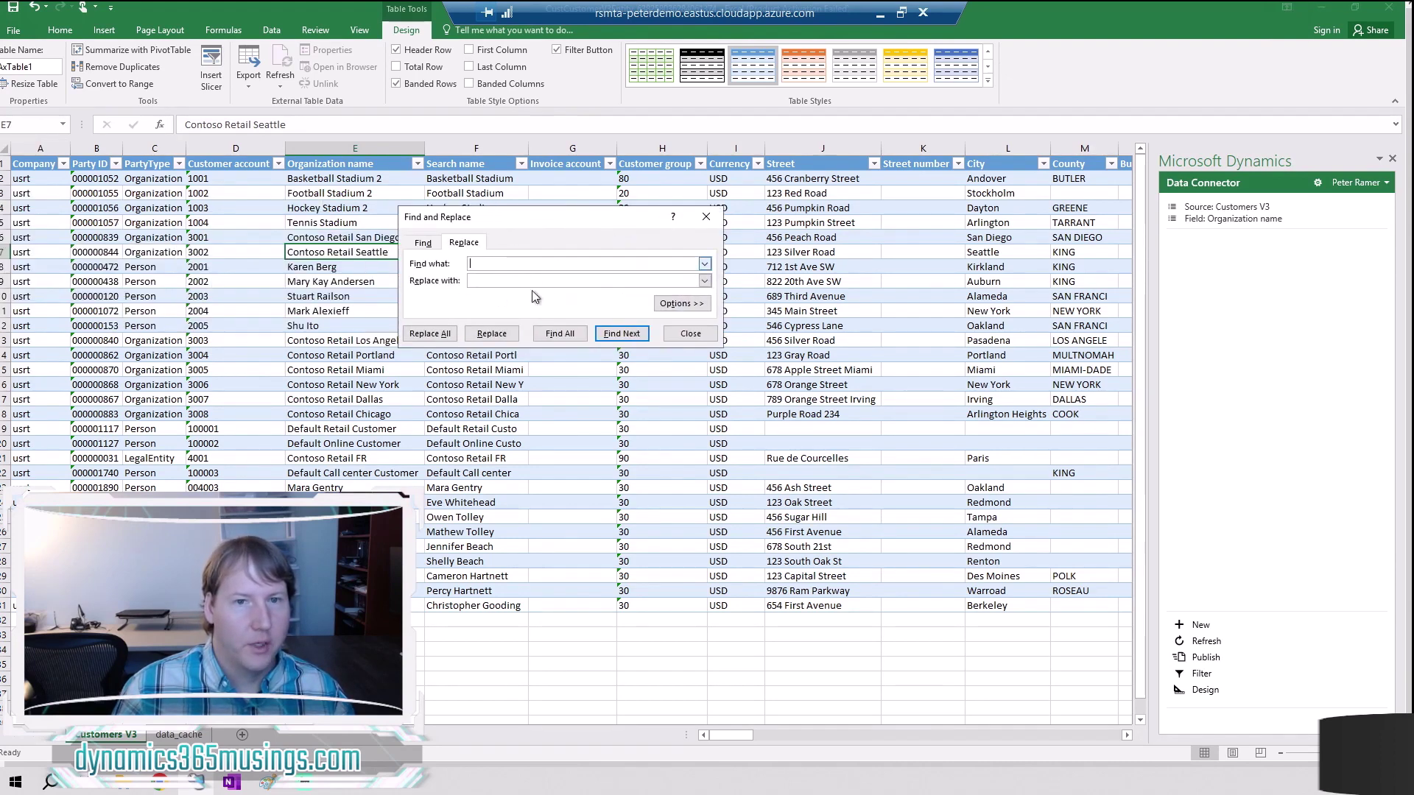
{"action": "left_click", "coordinate": [707, 217]}
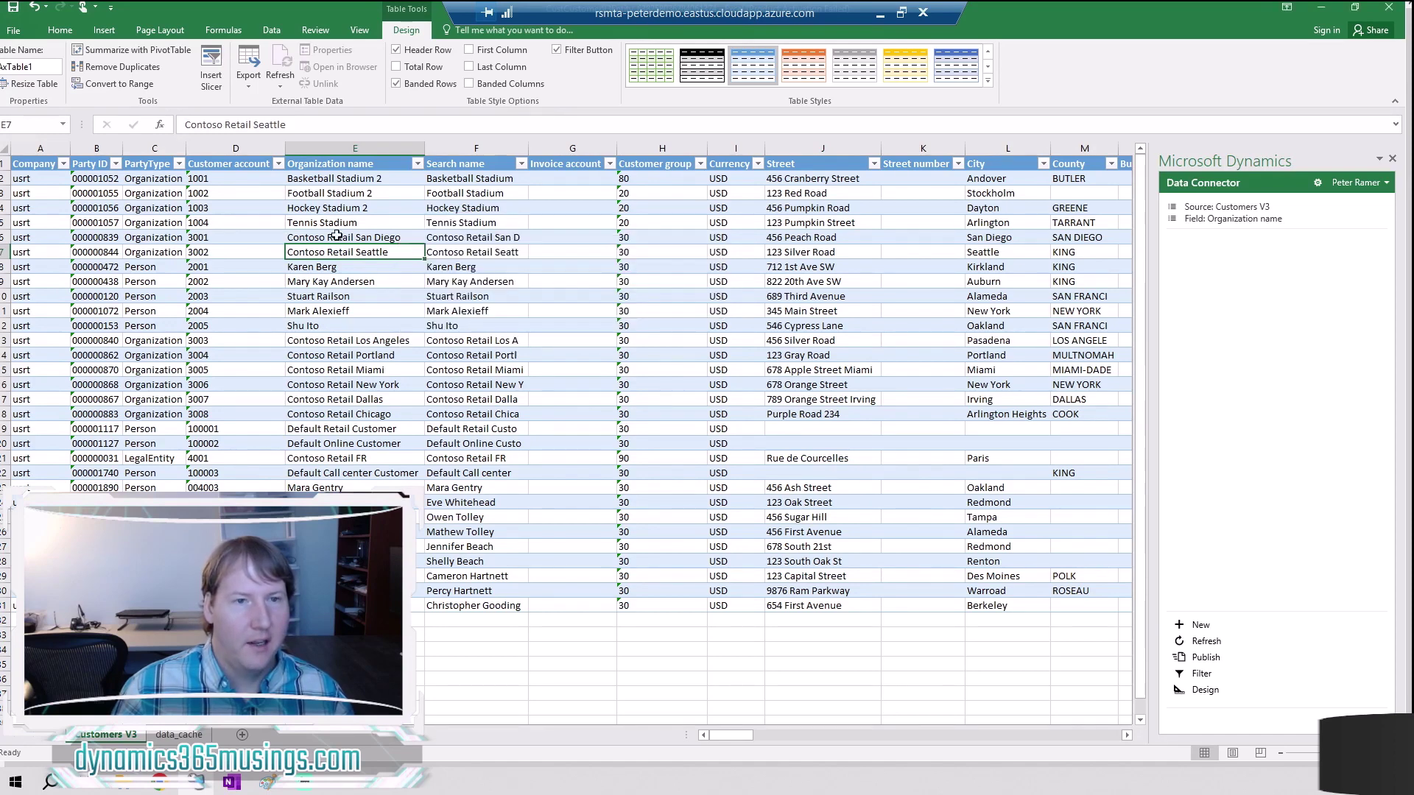
Step: Publish the edited customer names back to Dynamics and minimize Excel
{"action": "left_click", "coordinate": [1207, 661]}
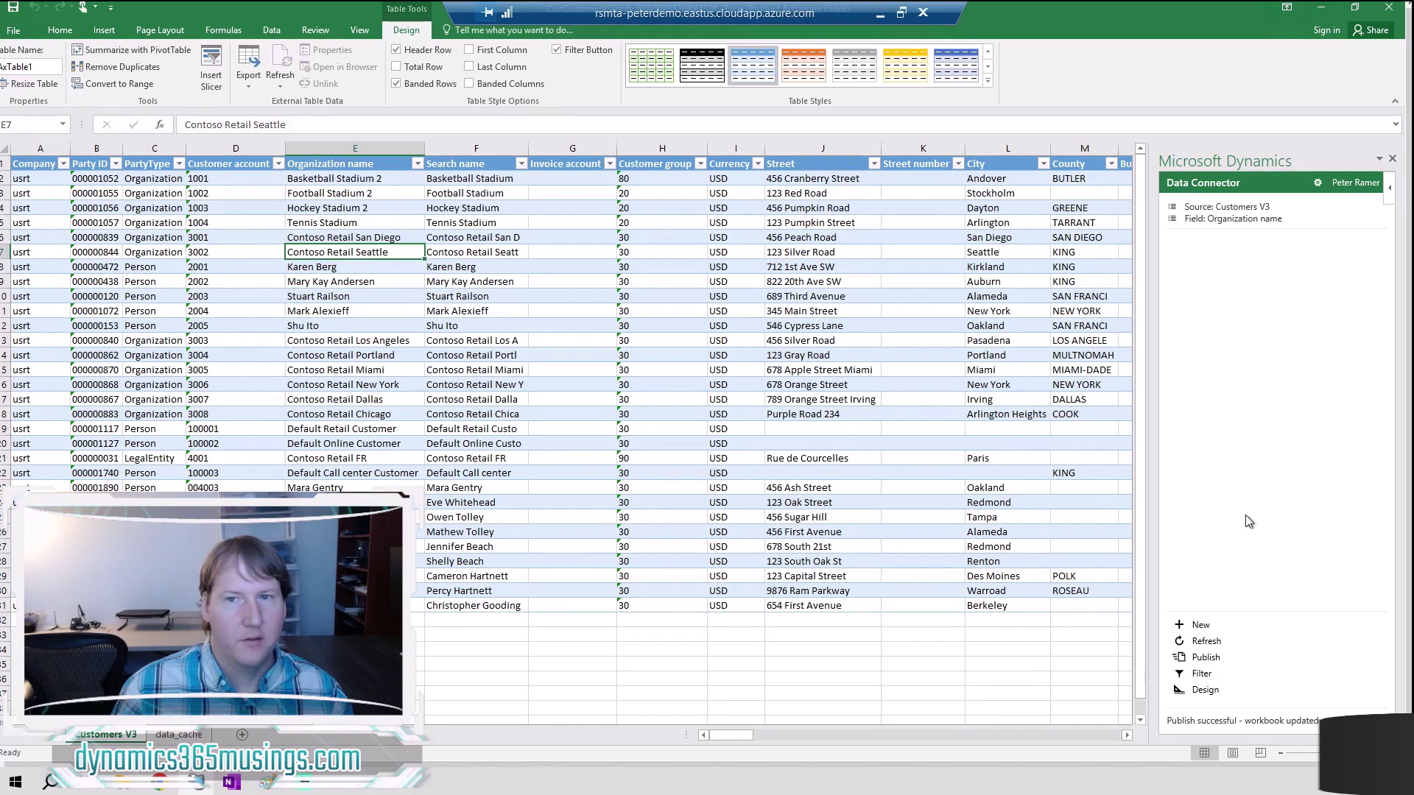
{"action": "left_click", "coordinate": [1322, 9]}
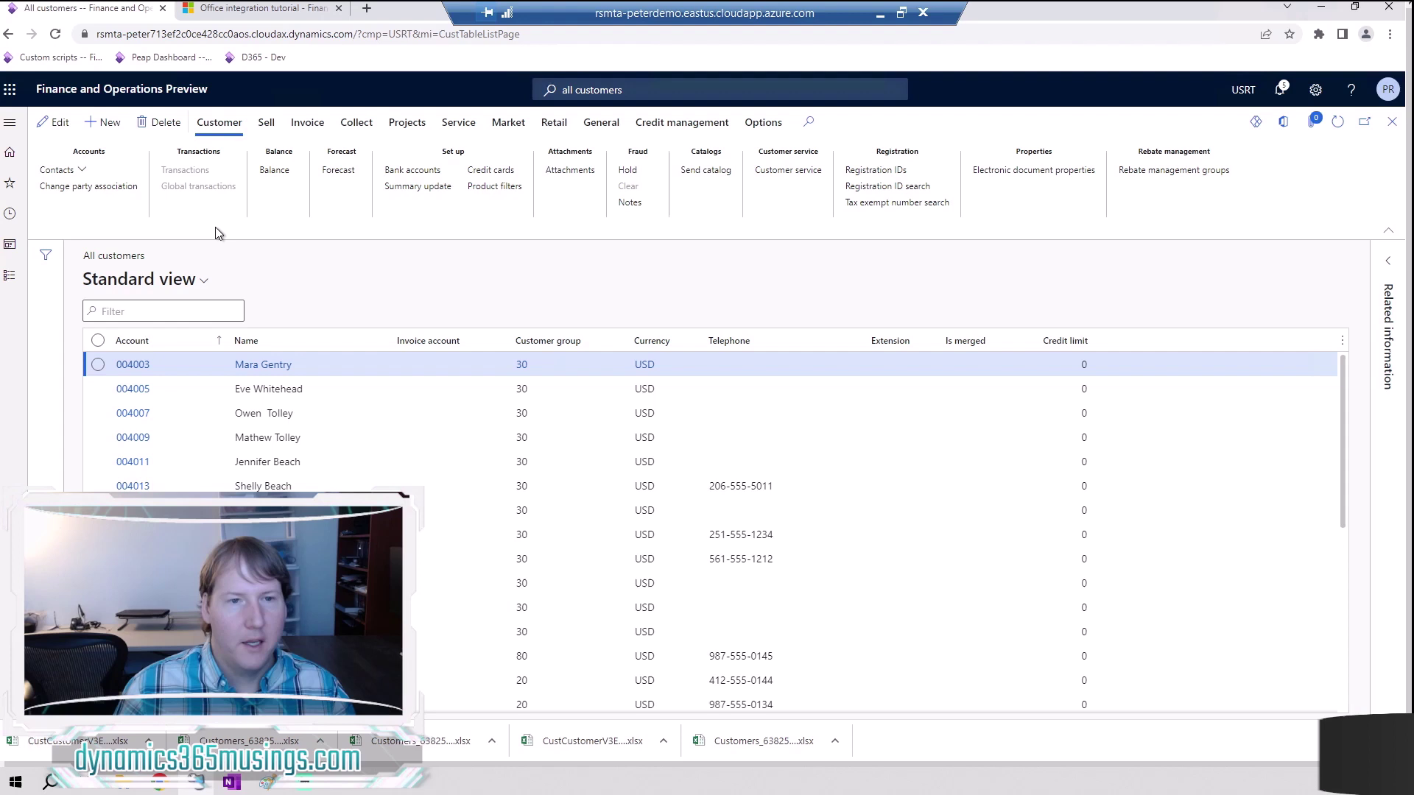
Step: Scroll the All customers grid down to account 1003, still named Hockey Stadium, and select it
{"action": "scroll", "coordinate": [710, 530], "scroll_direction": "down", "scroll_amount": 2}
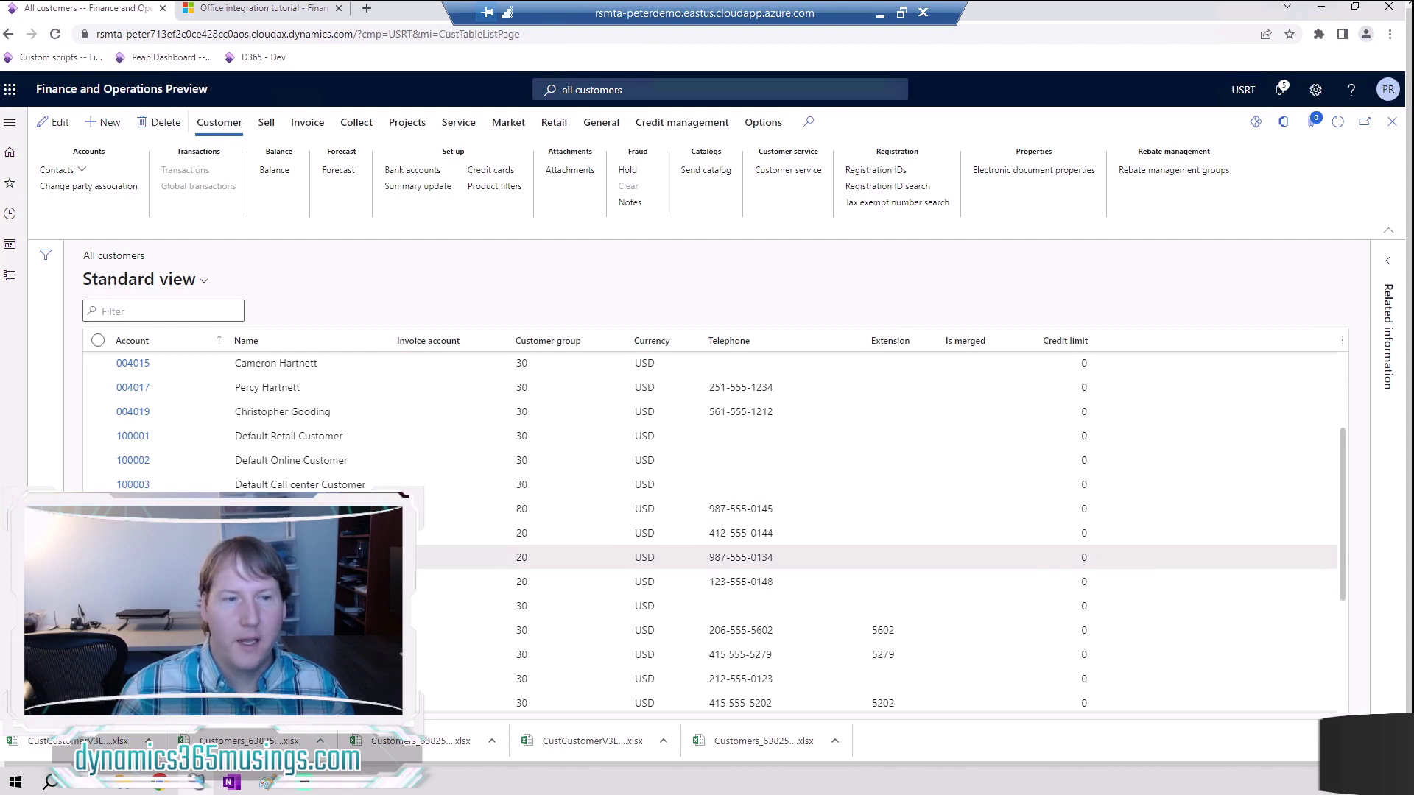
{"action": "scroll", "coordinate": [516, 516], "scroll_direction": "down", "scroll_amount": 1}
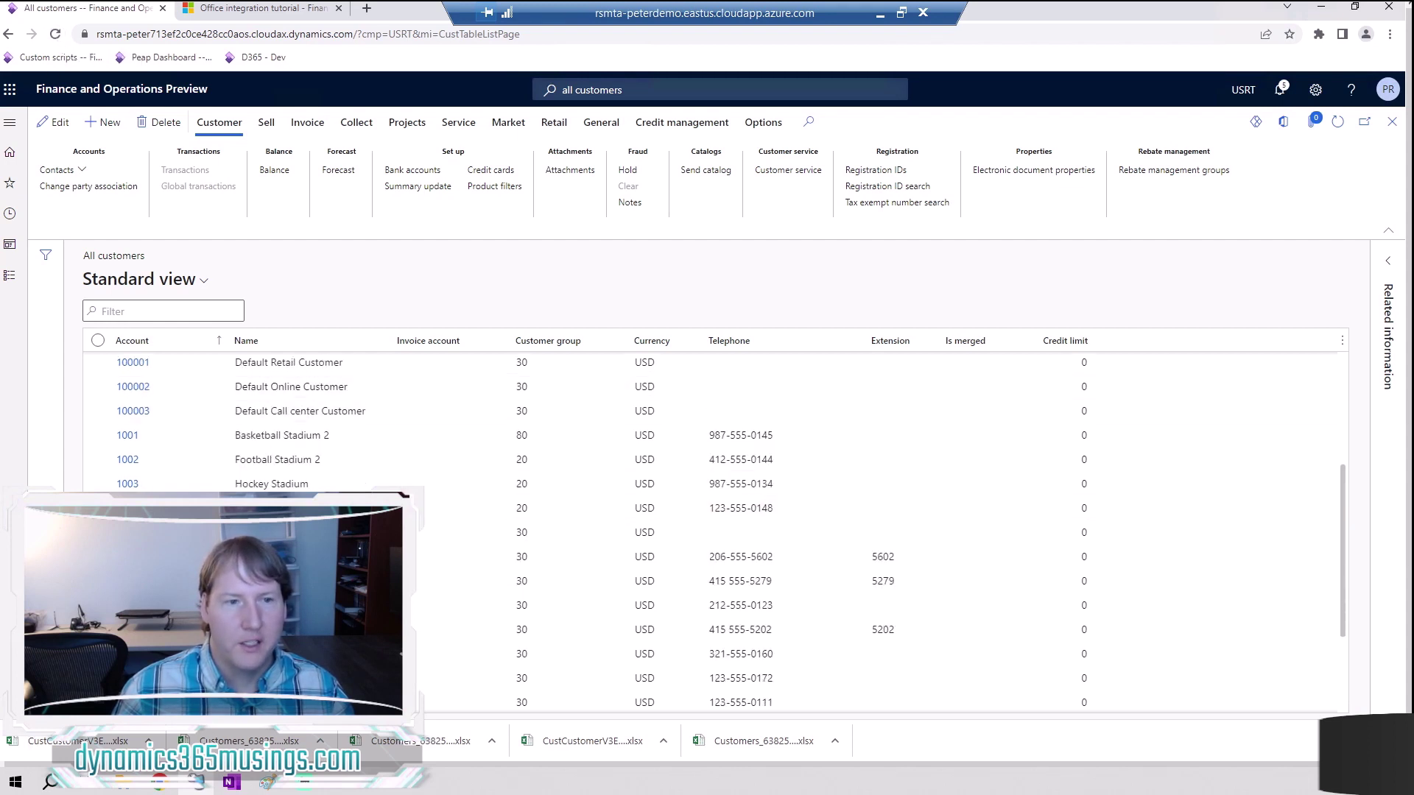
{"action": "left_click", "coordinate": [476, 483]}
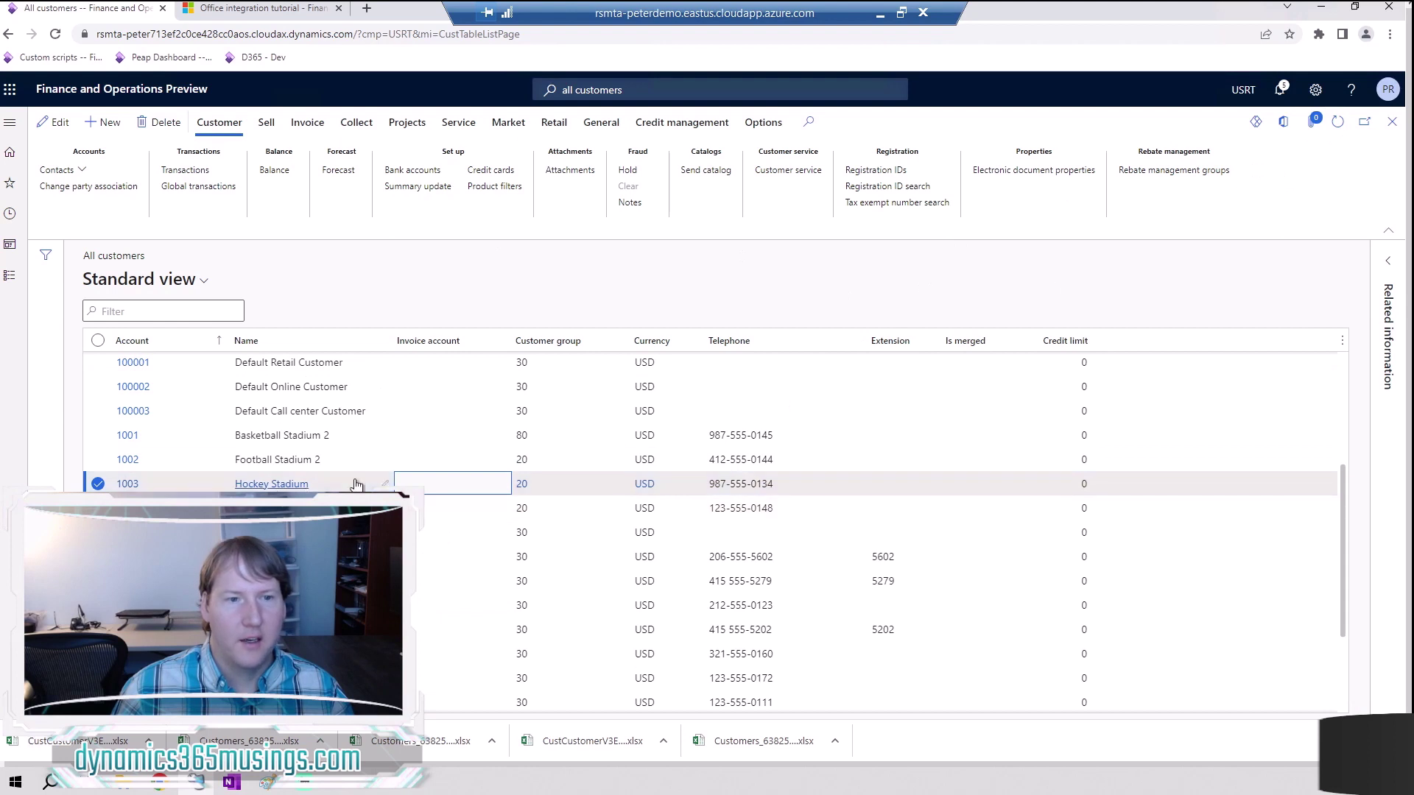
Step: Refresh the All customers grid so account 1003 shows as Hockey Stadium 2
{"action": "left_click", "coordinate": [1337, 122]}
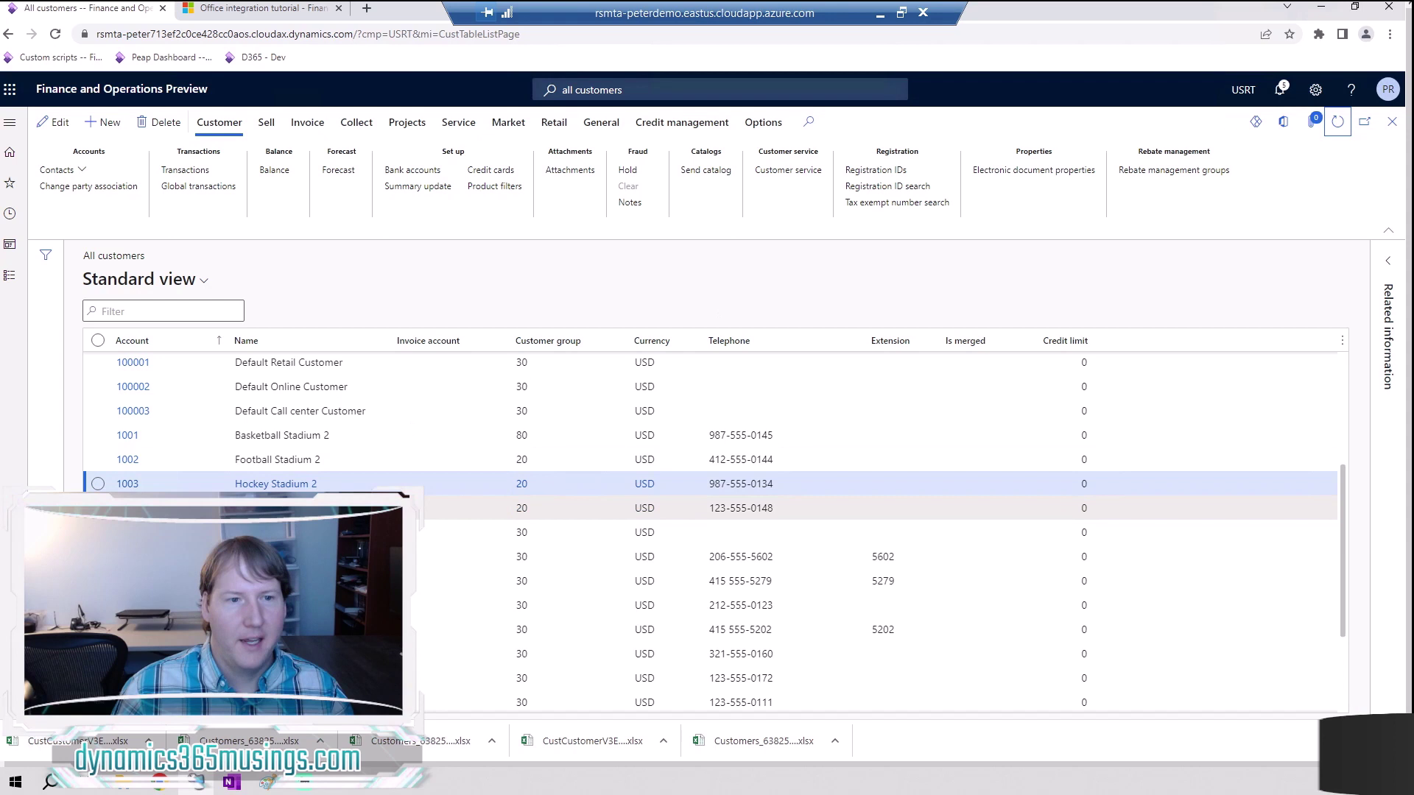